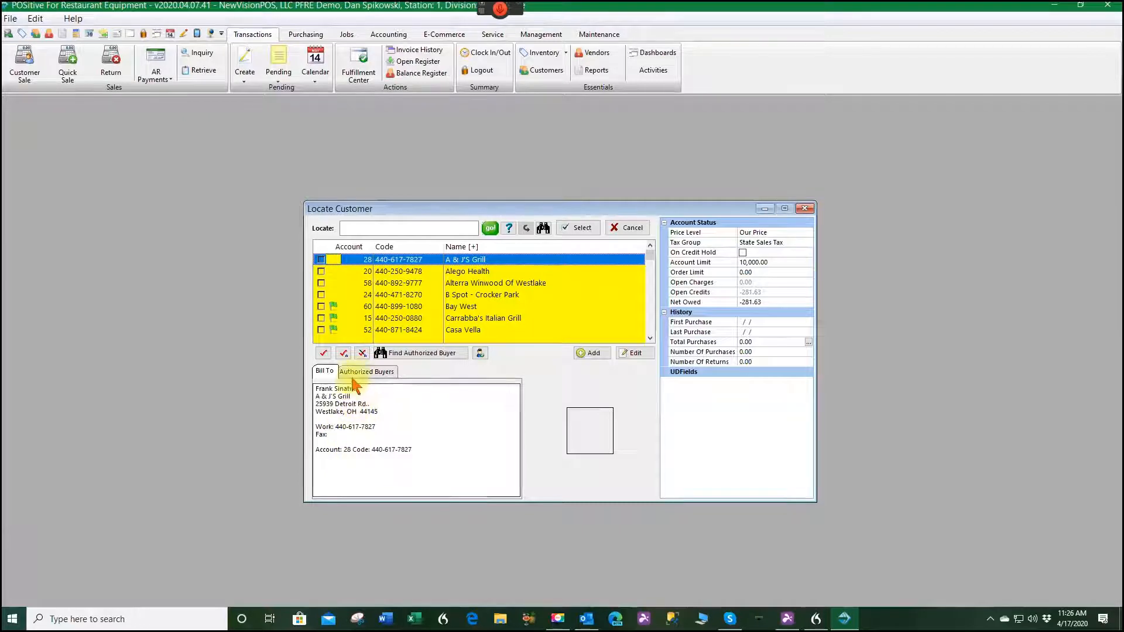
- Review the authorized buyers, yearly transaction summary and purchased items for A & J'S Grill
{"action": "left_click", "coordinate": [367, 371]}
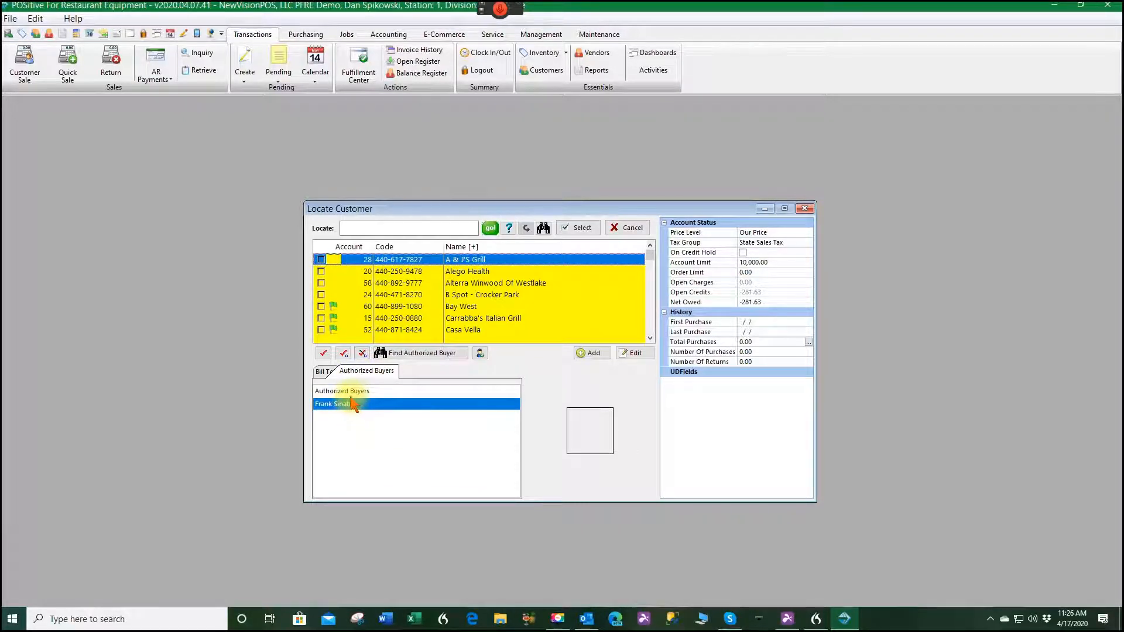
{"action": "left_click", "coordinate": [481, 353]}
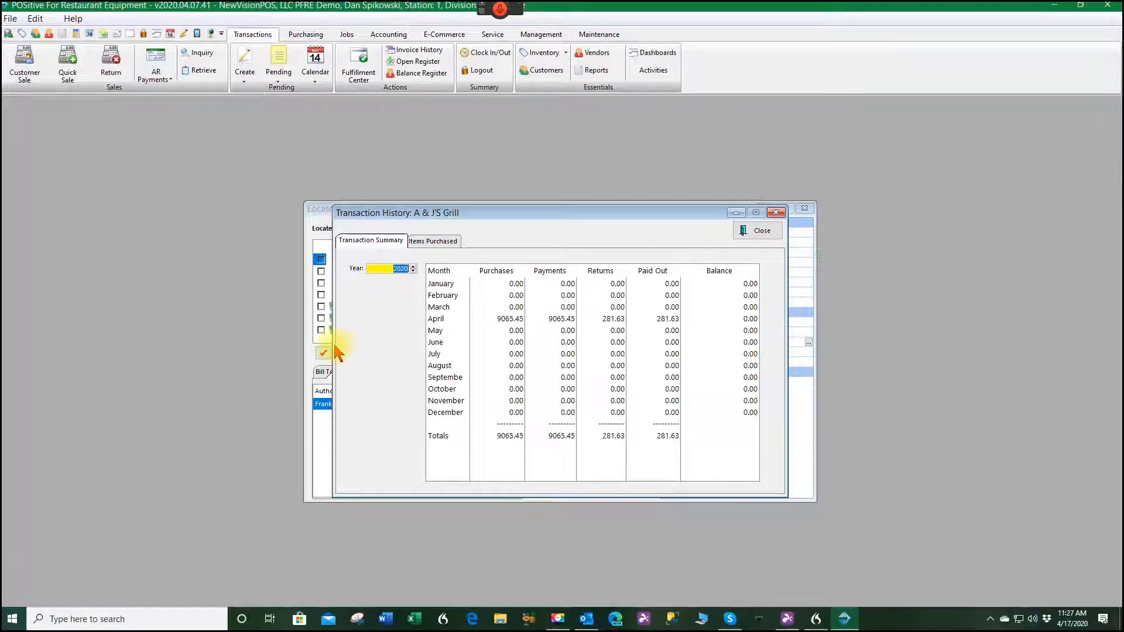
{"action": "left_click", "coordinate": [440, 244]}
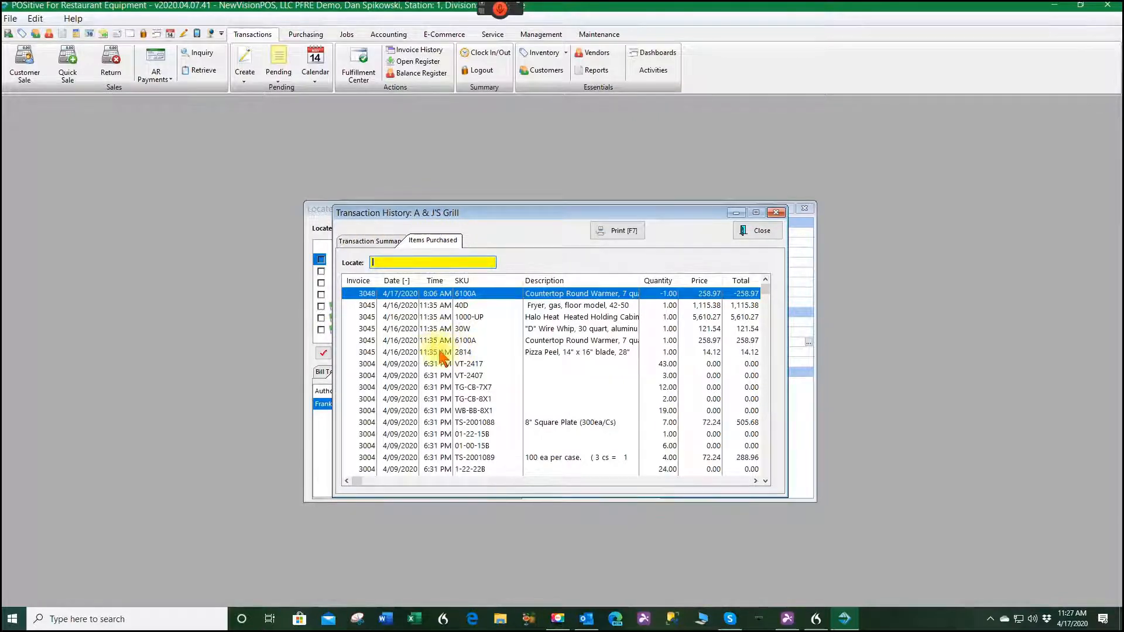
{"action": "scroll", "coordinate": [440, 353], "scroll_direction": "down", "scroll_amount": 4}
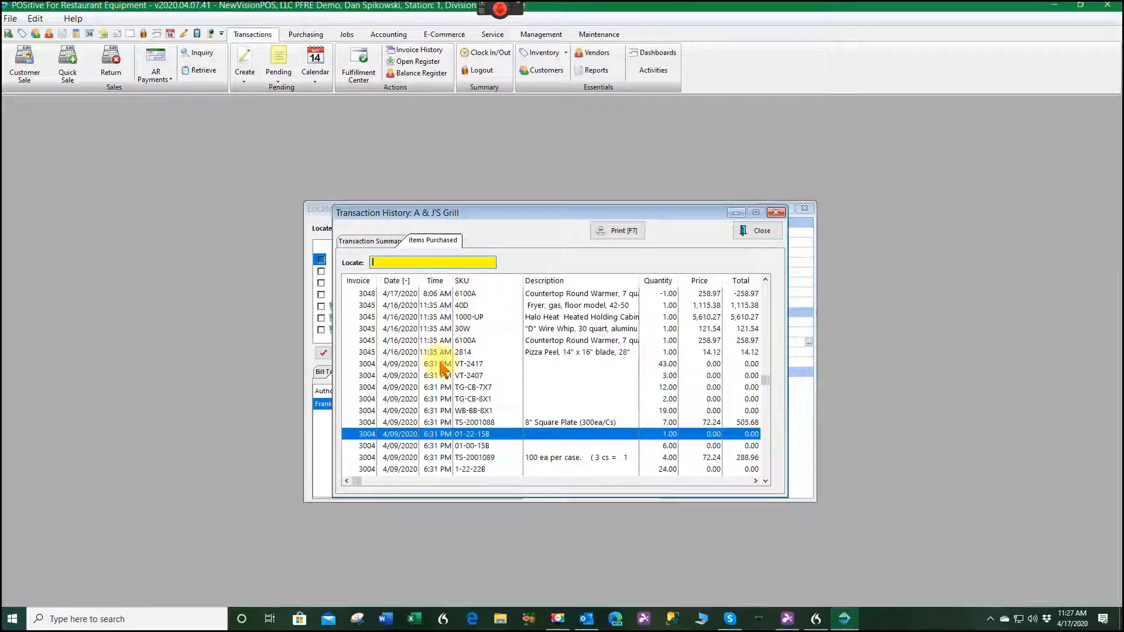
{"action": "scroll", "coordinate": [442, 368], "scroll_direction": "down", "scroll_amount": 6}
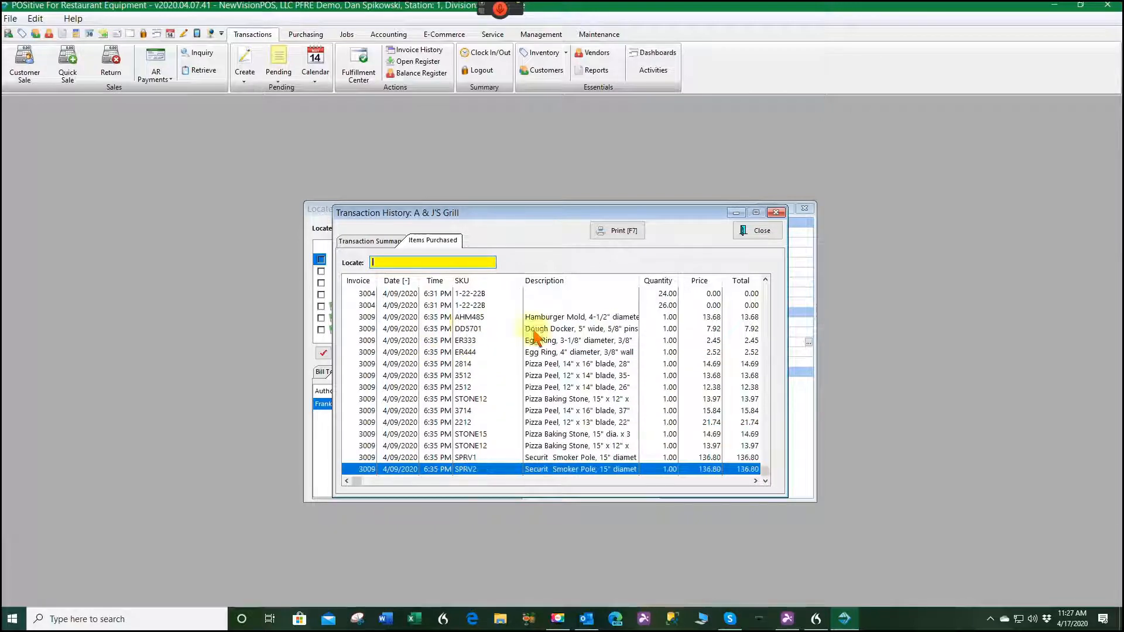
{"action": "left_click", "coordinate": [756, 230]}
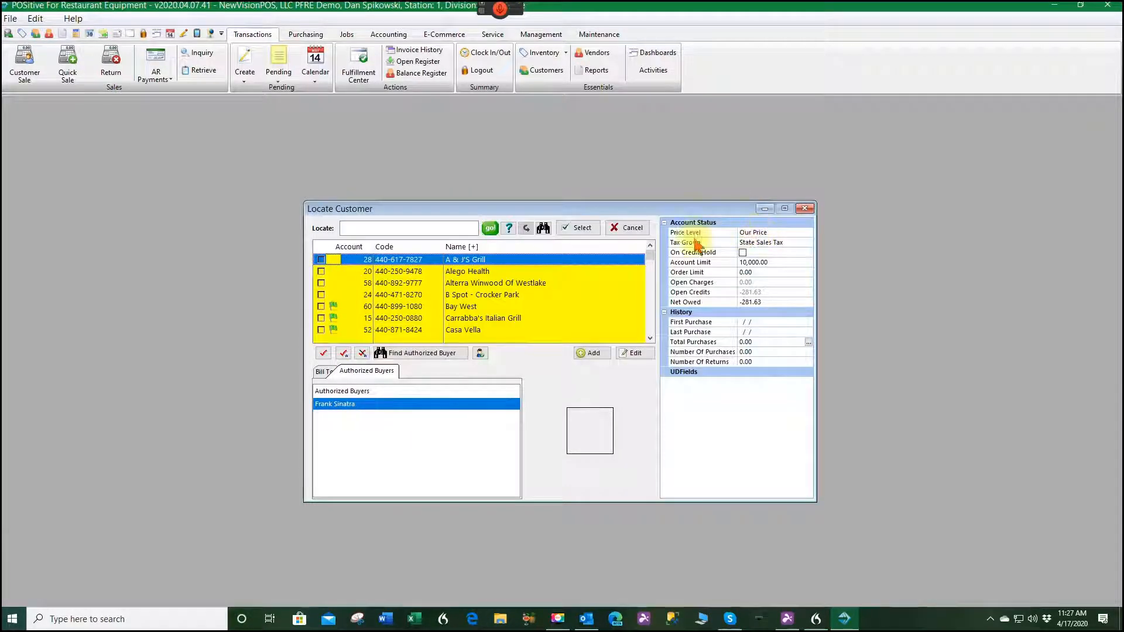
- Run the customer search without criteria and select A & J'S Grill as the customer for the new order
{"action": "left_click", "coordinate": [544, 229]}
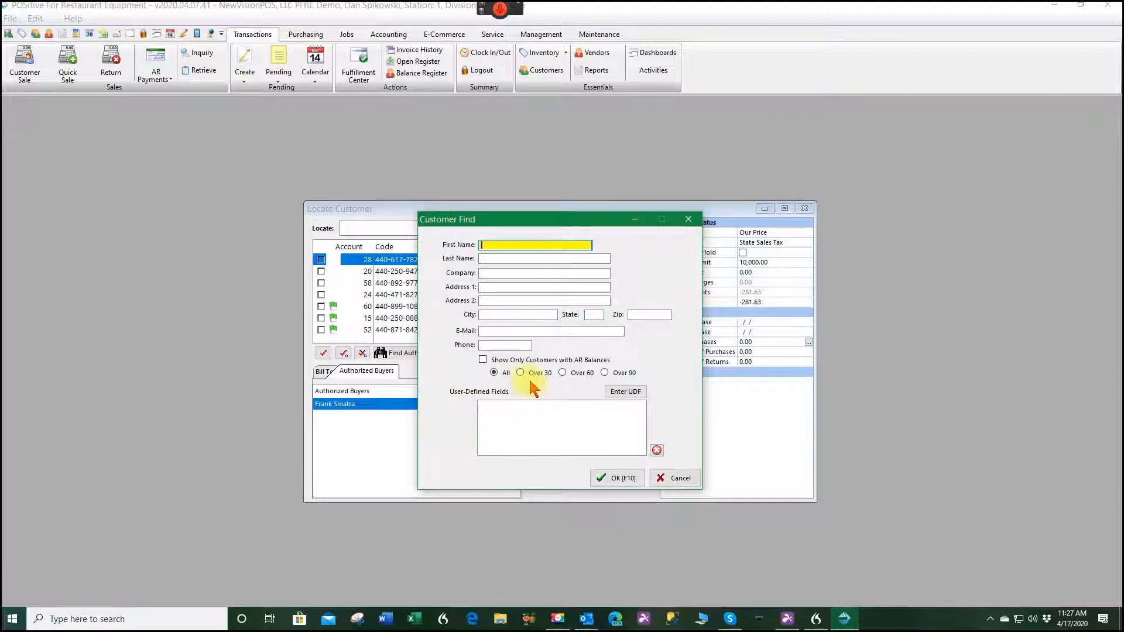
{"action": "left_click", "coordinate": [615, 476]}
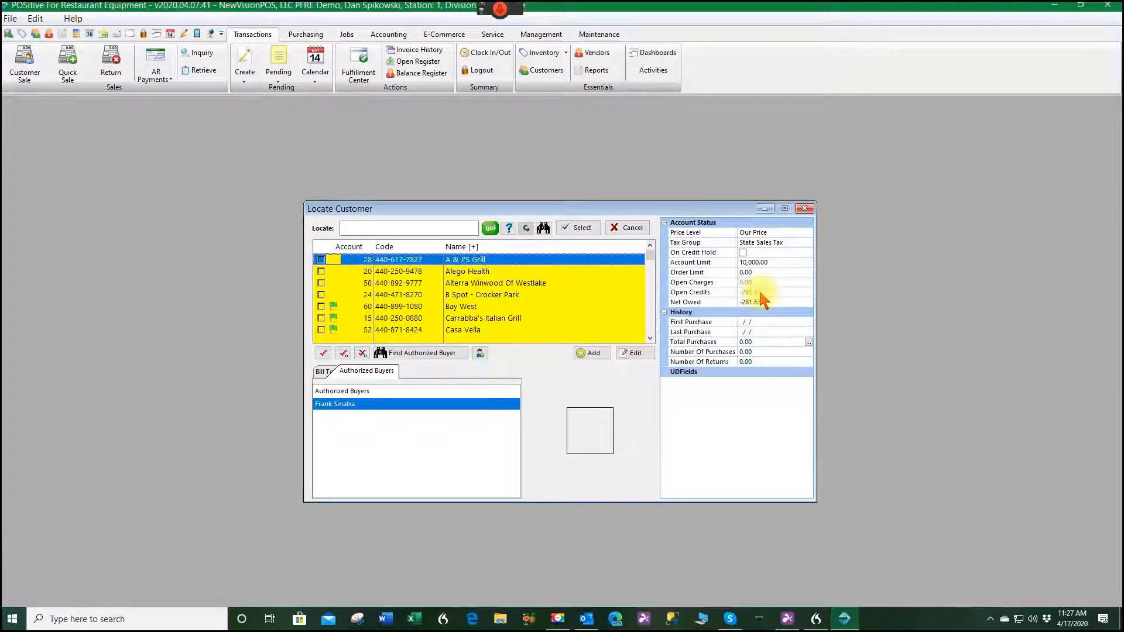
{"action": "left_click", "coordinate": [578, 232]}
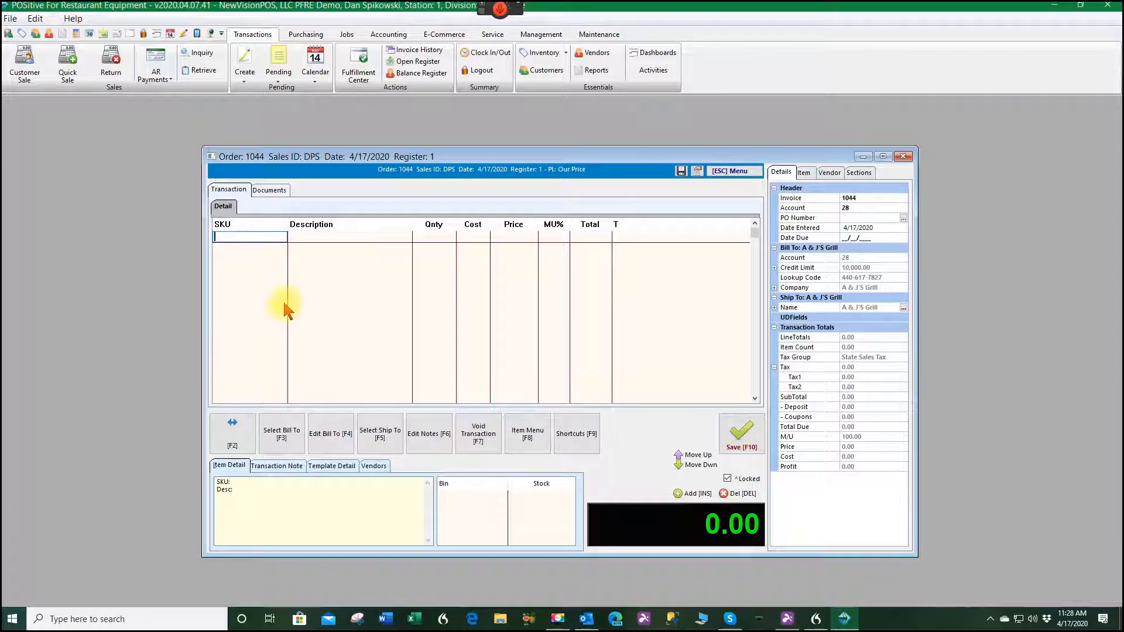
- Look up items for the first order line and filter the inventory by the Back Flow Preventer sub-category
{"action": "left_click", "coordinate": [270, 233]}
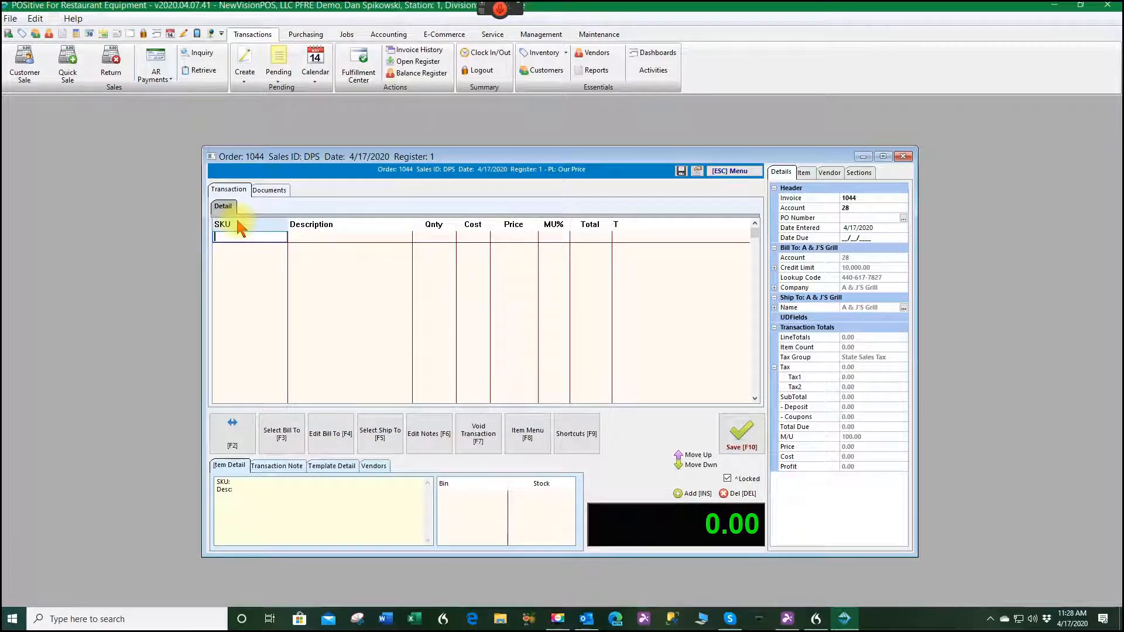
{"action": "key", "text": "Tab"}
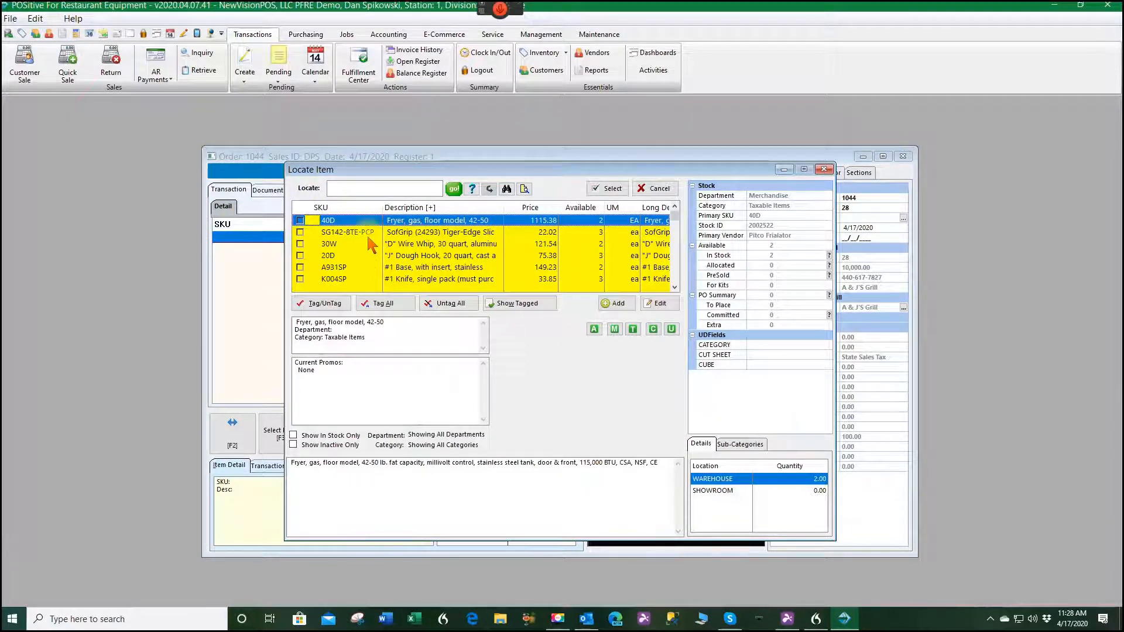
{"action": "left_click", "coordinate": [507, 189]}
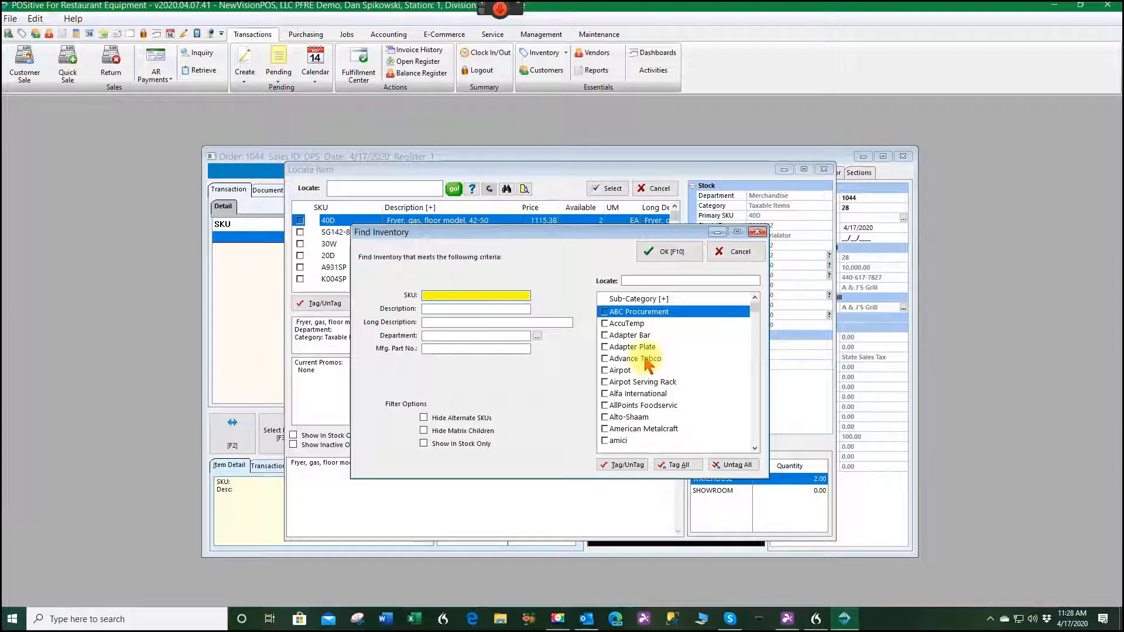
{"action": "scroll", "coordinate": [645, 358], "scroll_direction": "down", "scroll_amount": 2}
{"action": "scroll", "coordinate": [648, 366], "scroll_direction": "down", "scroll_amount": 3}
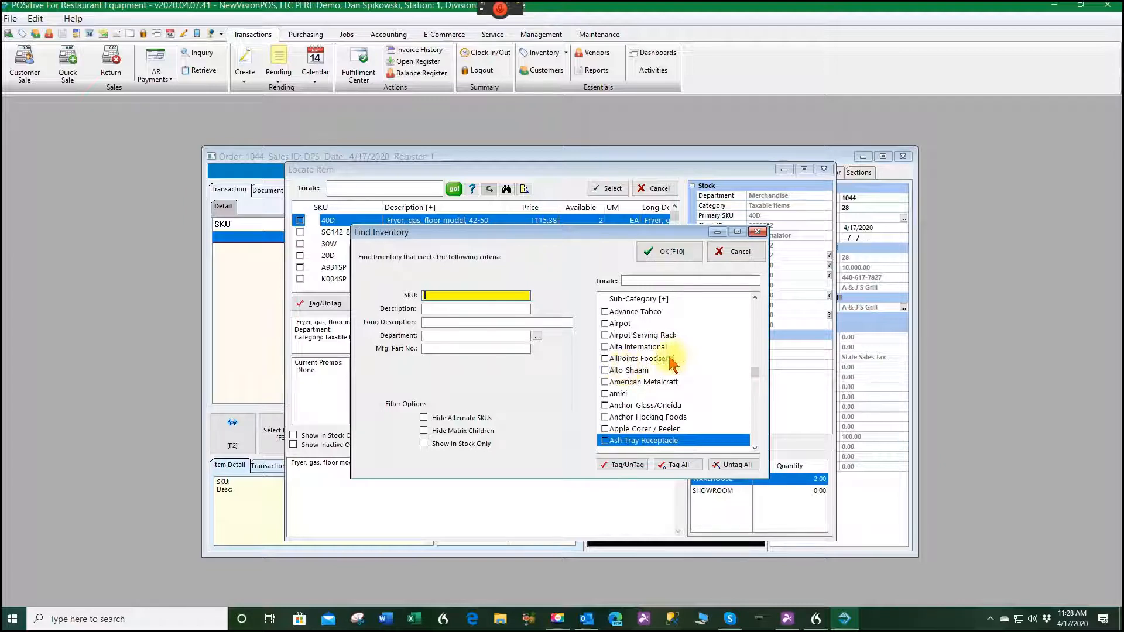
{"action": "scroll", "coordinate": [701, 361], "scroll_direction": "down", "scroll_amount": 2}
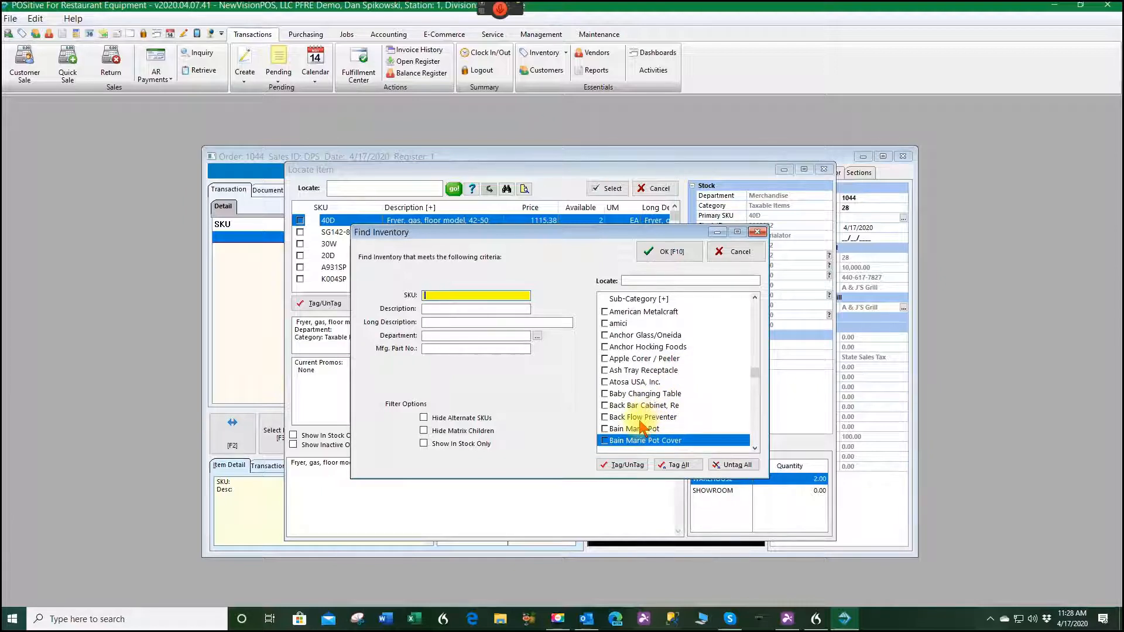
{"action": "left_click", "coordinate": [605, 417]}
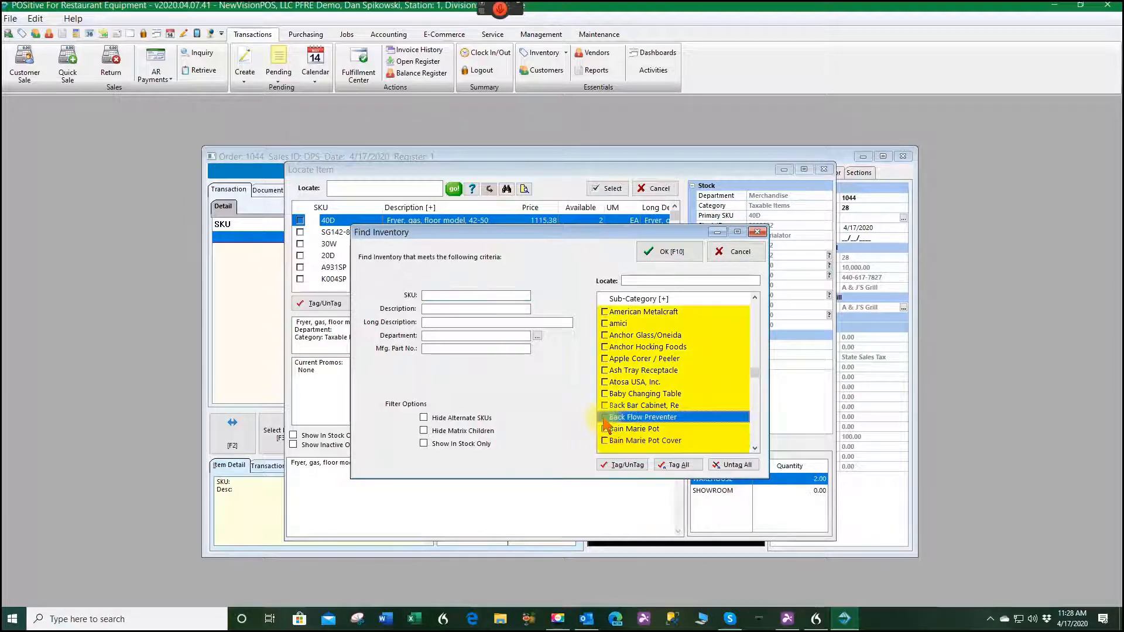
{"action": "left_click", "coordinate": [669, 252]}
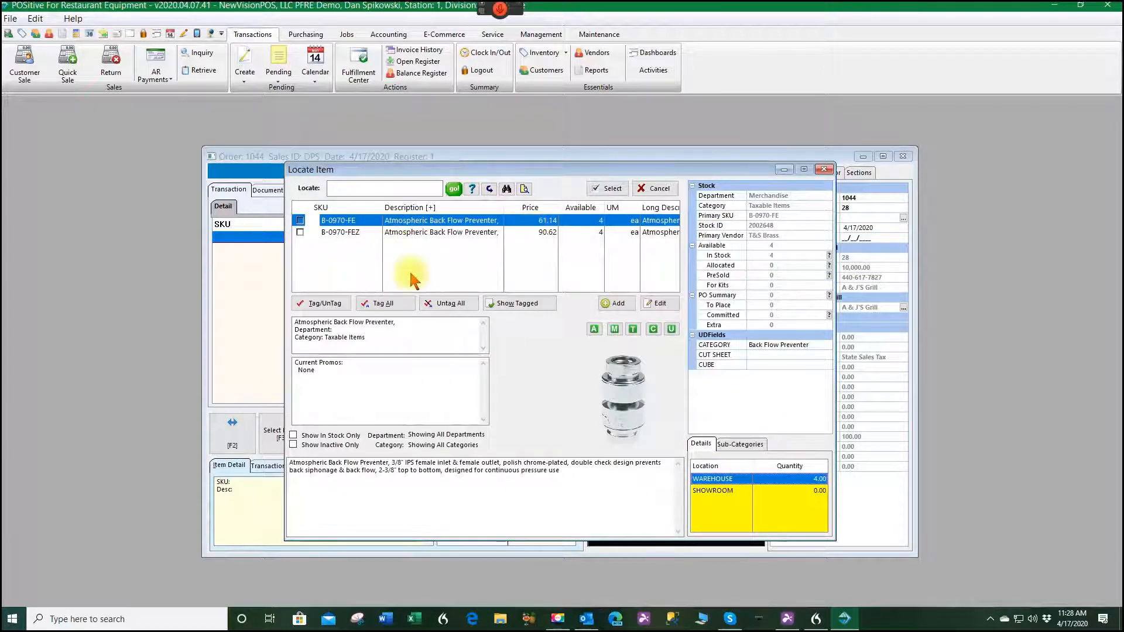
- Add back flow preventer B-0970-FE to the order with quantity 2 at 61.14 and show its item information
{"action": "left_click", "coordinate": [407, 233]}
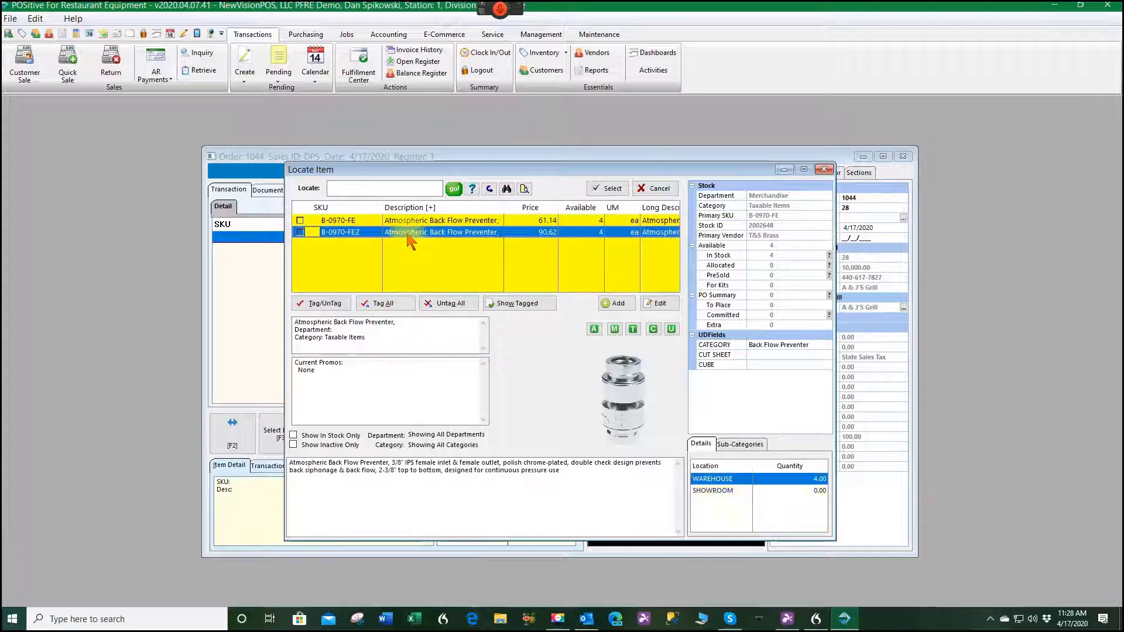
{"action": "left_click", "coordinate": [403, 221]}
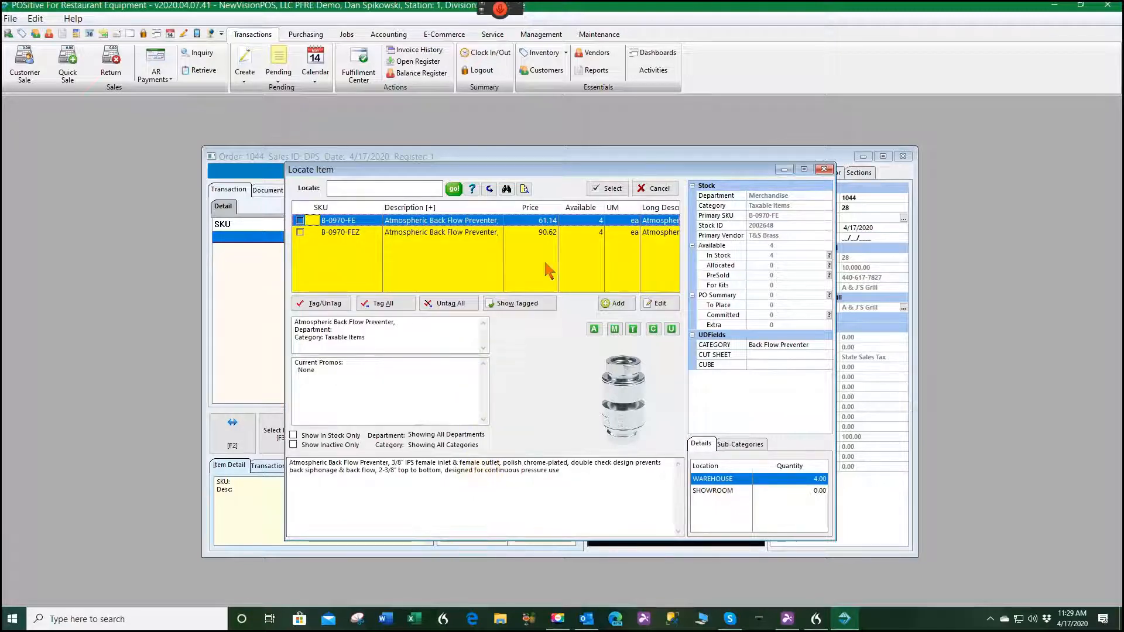
{"action": "left_click", "coordinate": [612, 189]}
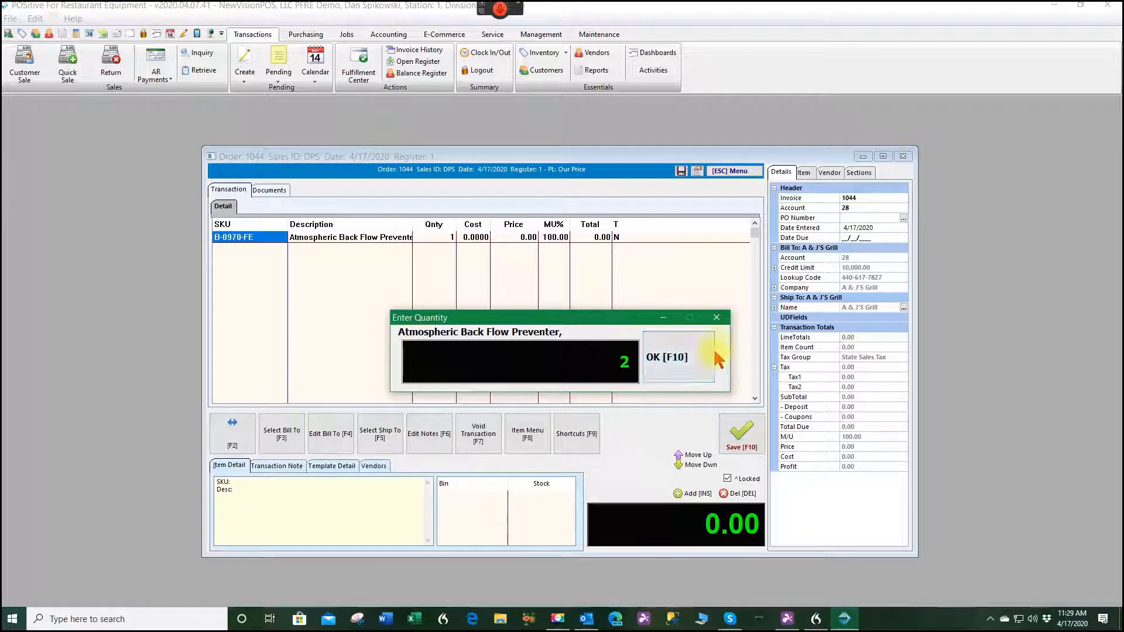
{"action": "left_click", "coordinate": [699, 360]}
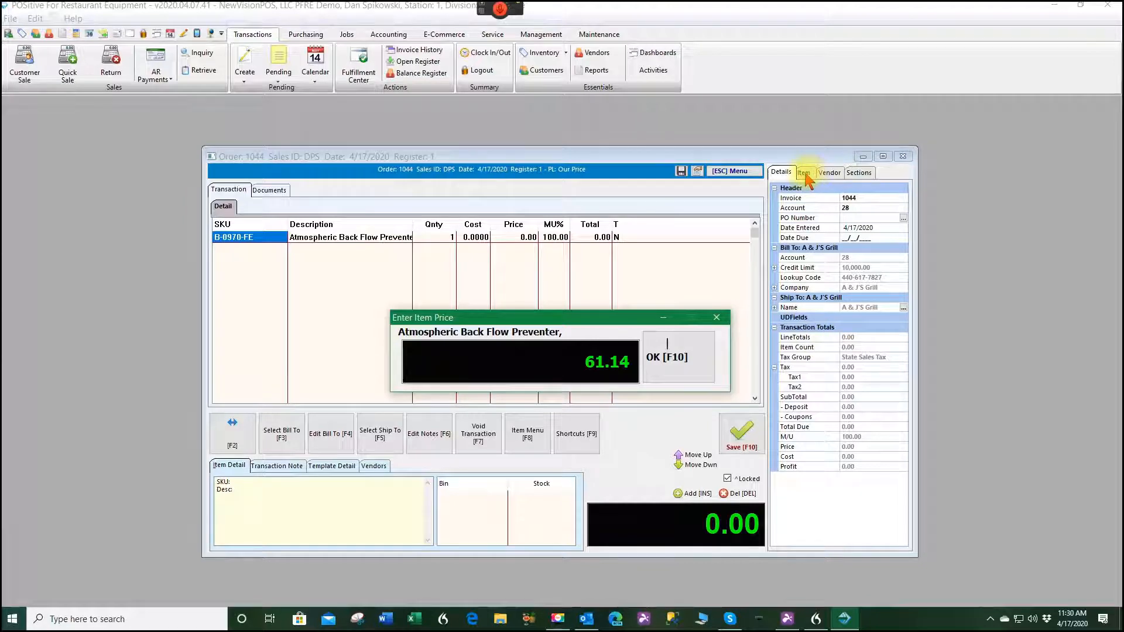
{"action": "left_click", "coordinate": [673, 365]}
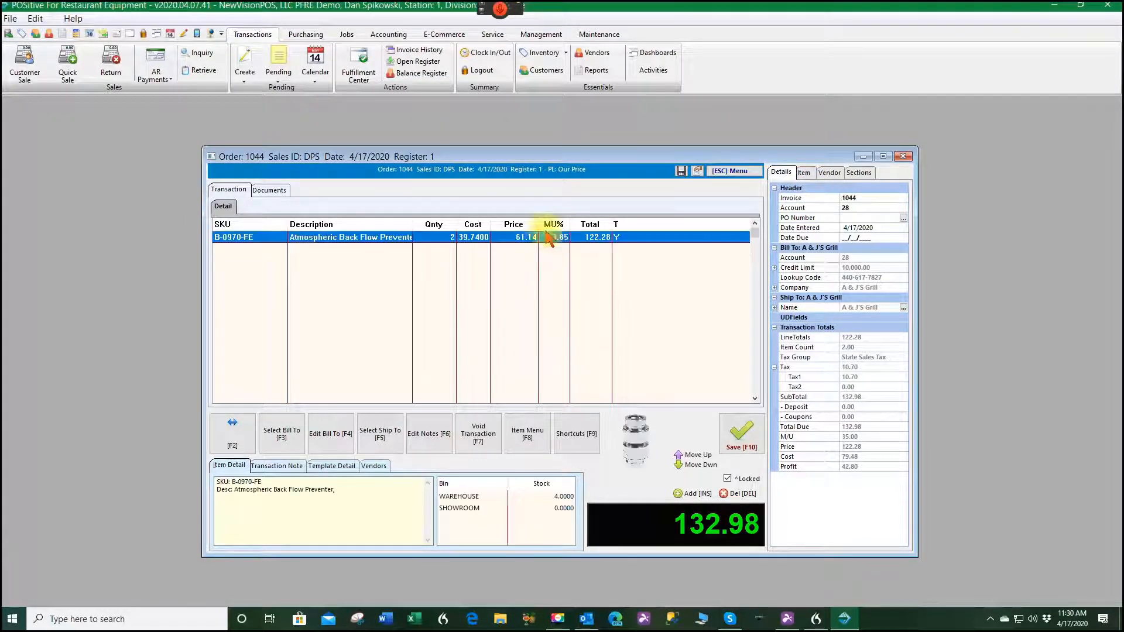
{"action": "left_click", "coordinate": [805, 173]}
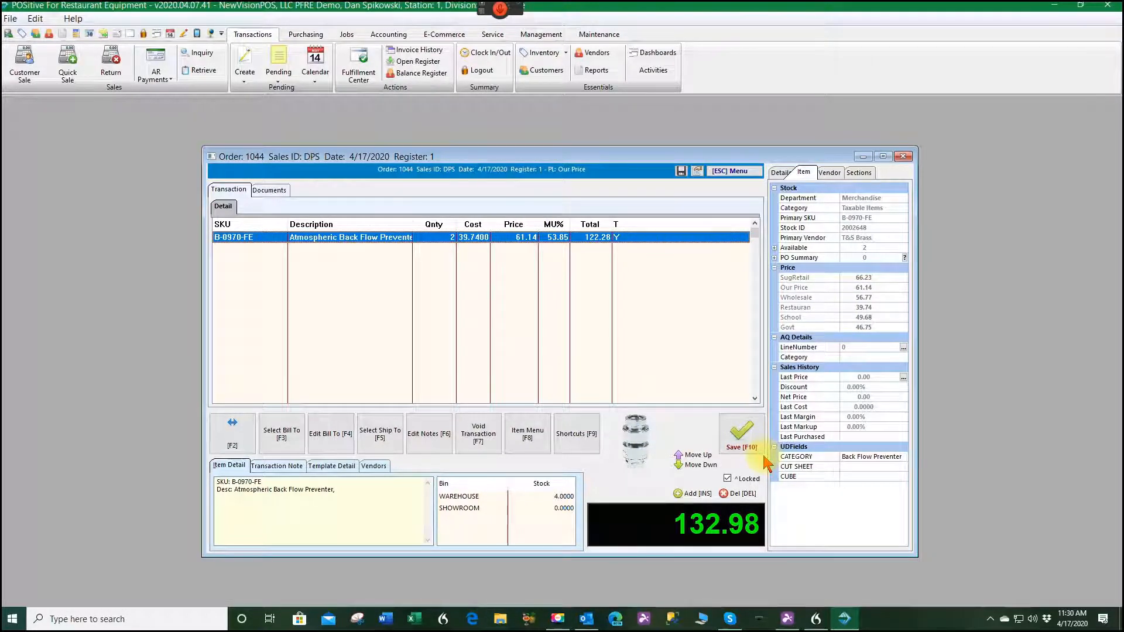
- Insert a second order line and search the inventory for QUART
{"action": "key", "text": "Insert"}
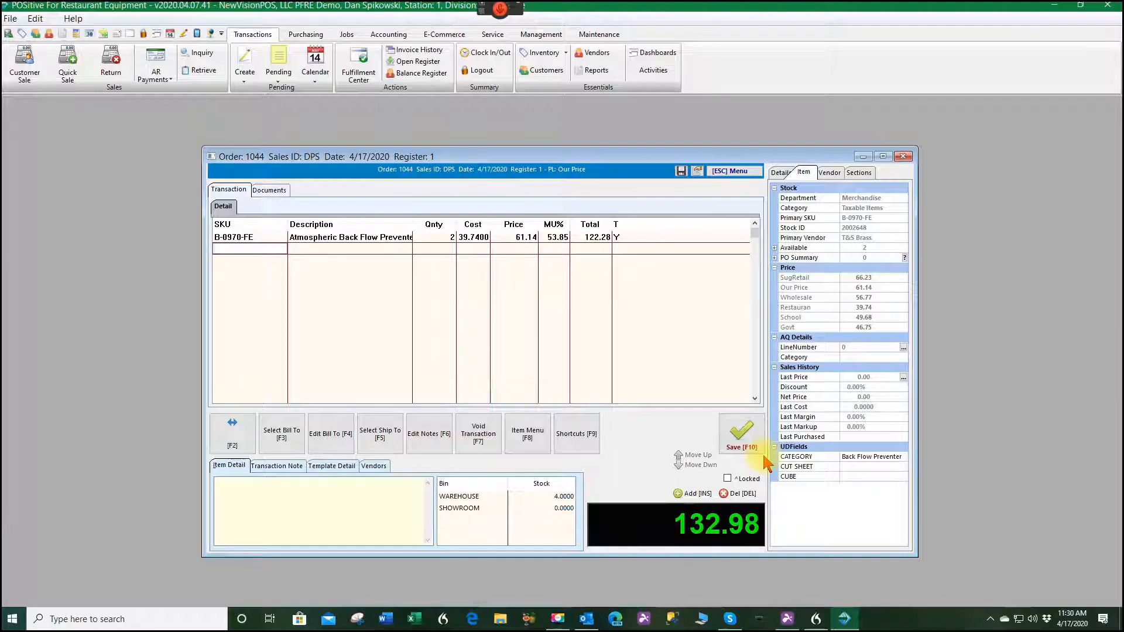
{"action": "key", "text": "Tab"}
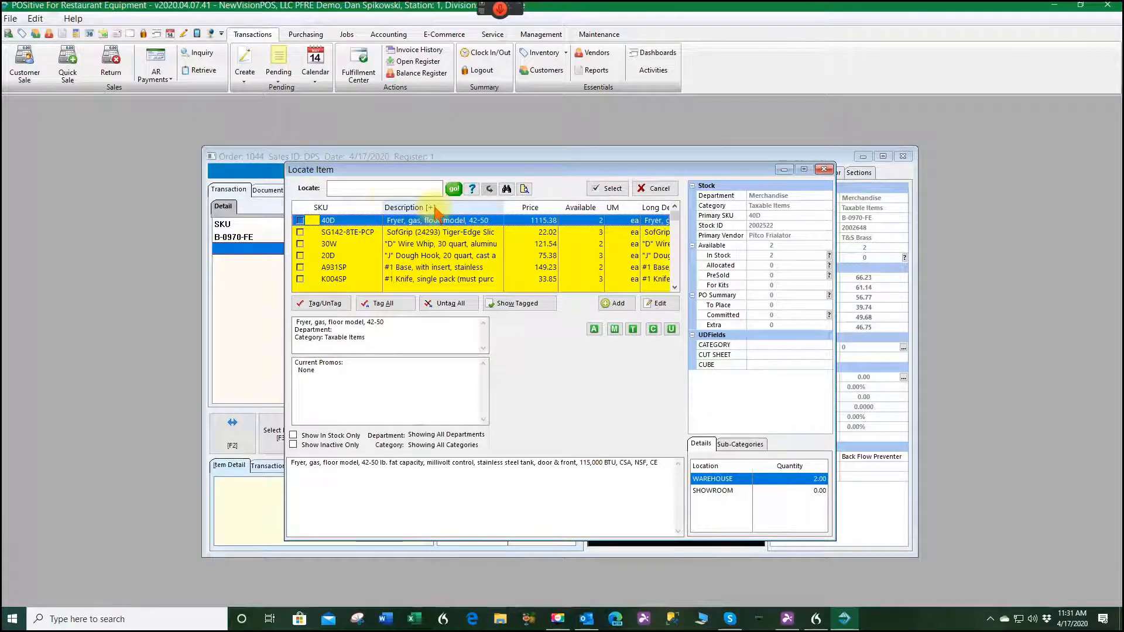
{"action": "left_click", "coordinate": [354, 186]}
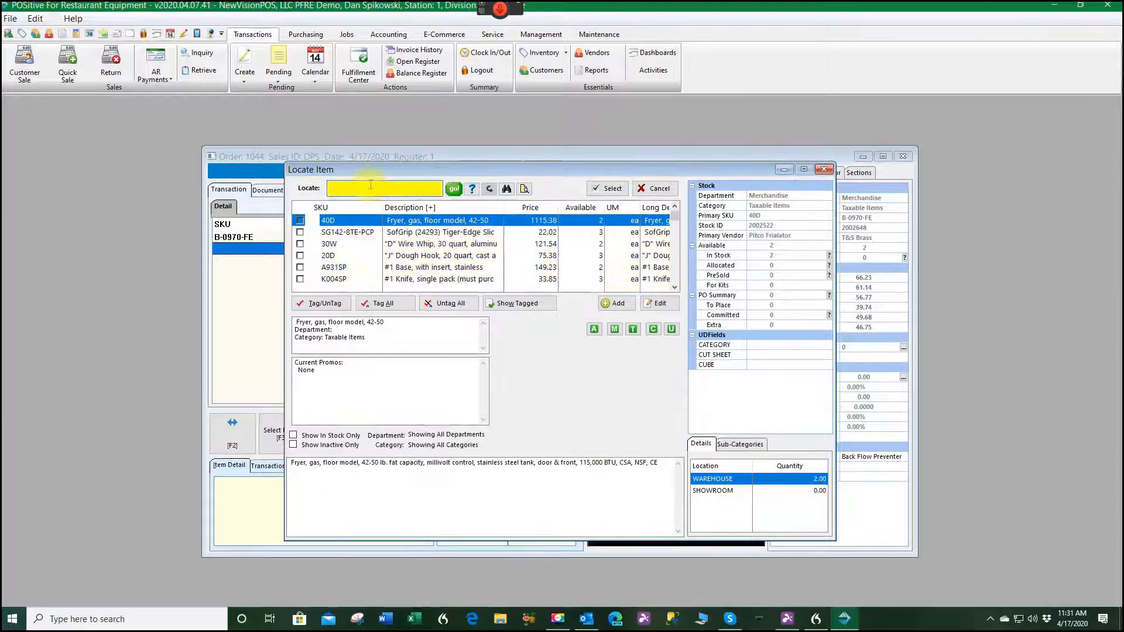
{"action": "type", "text": "QU"}
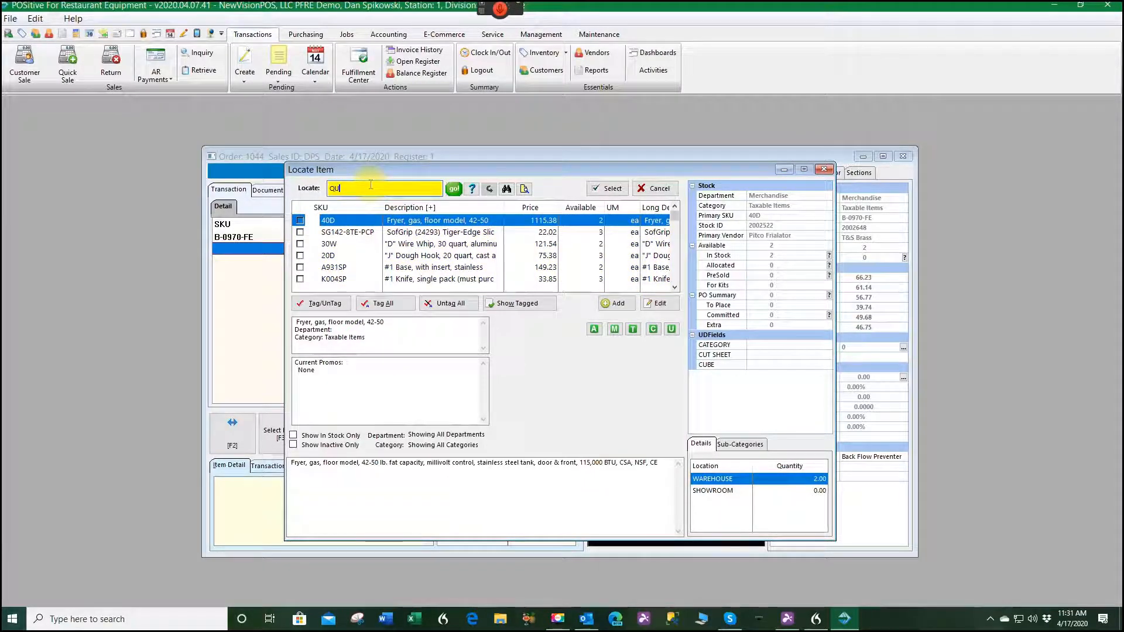
{"action": "type", "text": "ART"}
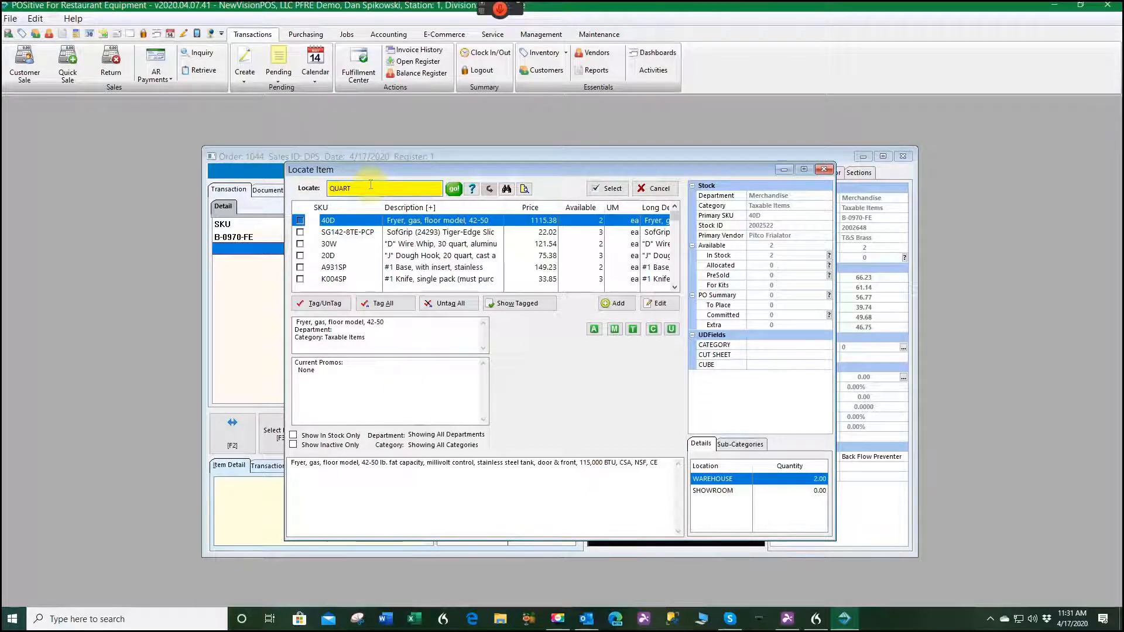
{"action": "key", "text": "Return"}
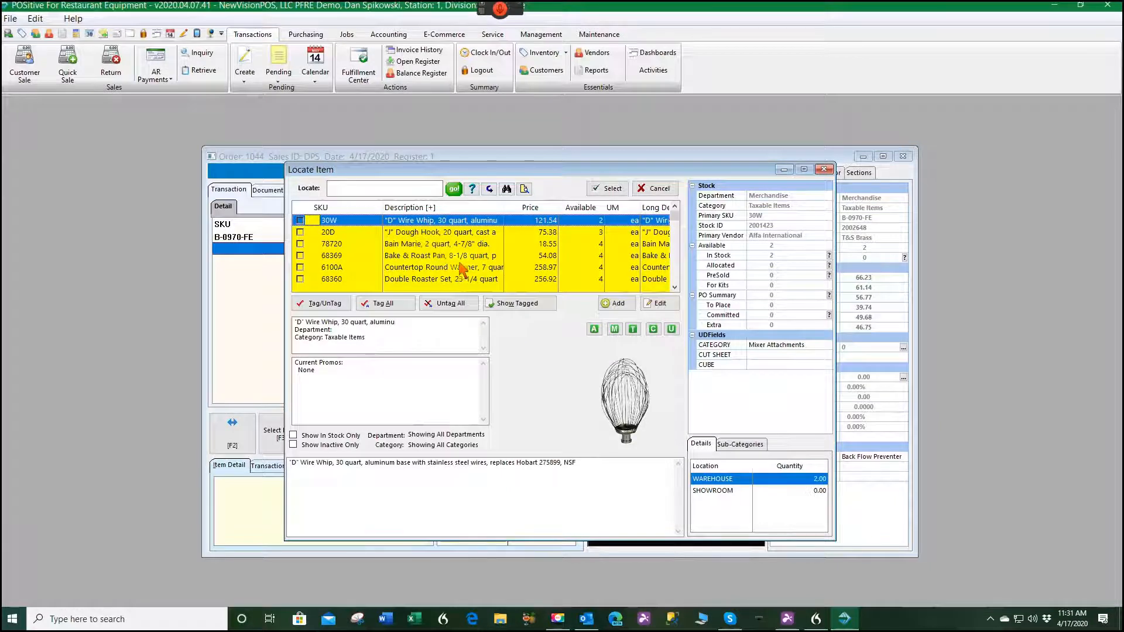
- Add the 7 quart Countertop Round Warmer 6100A to the order with quantity 1 at 258.97
{"action": "left_click", "coordinate": [443, 269]}
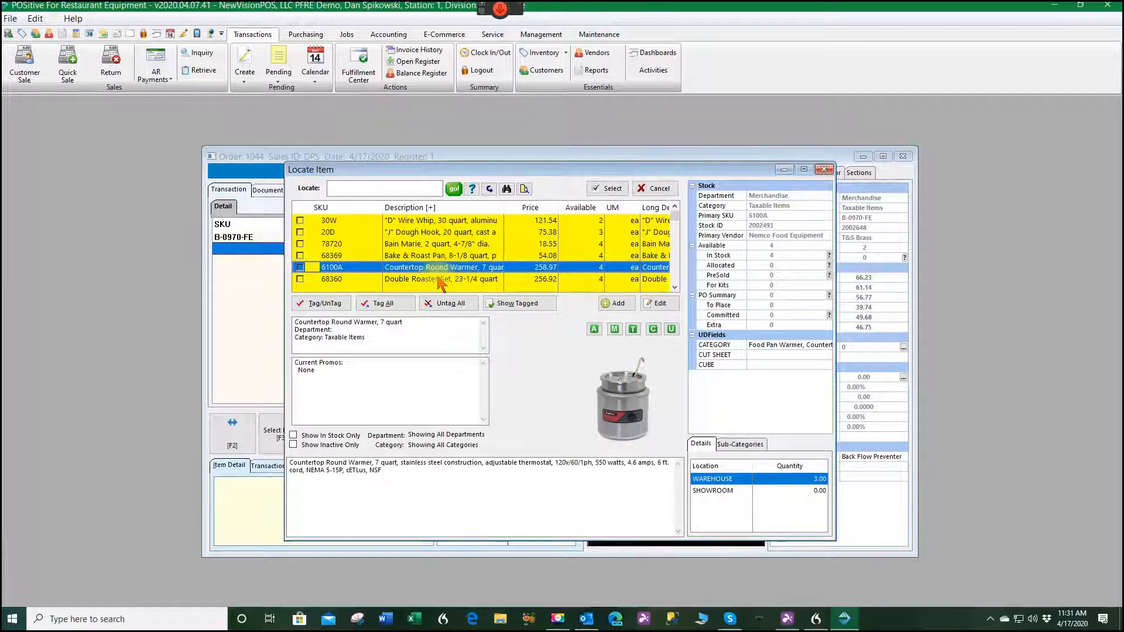
{"action": "left_click", "coordinate": [612, 189]}
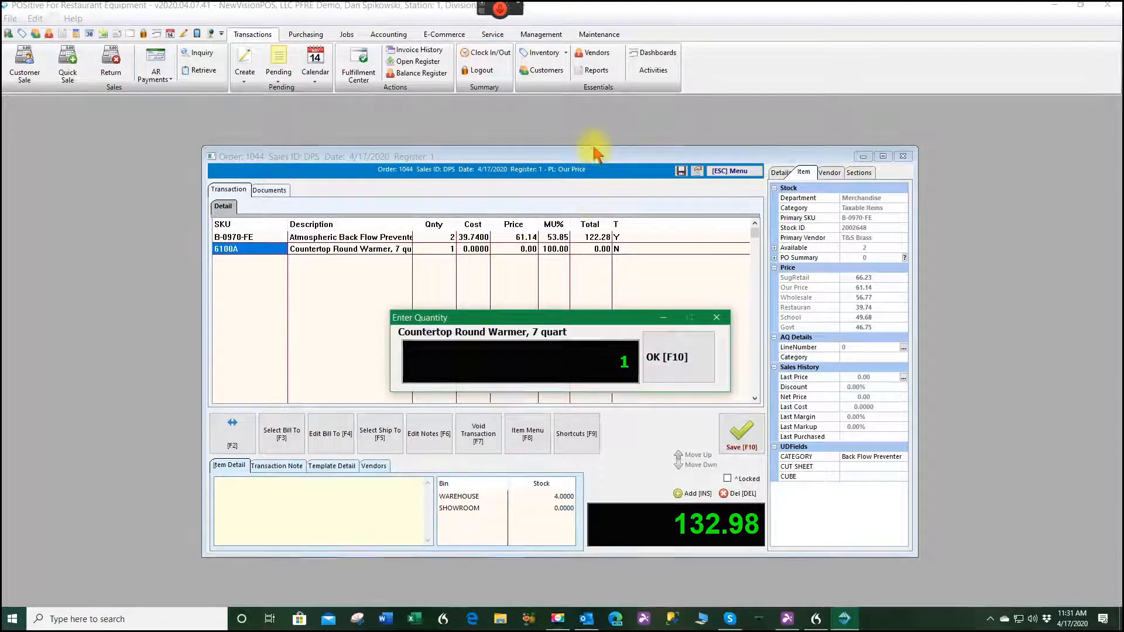
{"action": "key", "text": "Return"}
{"action": "key", "text": "Return"}
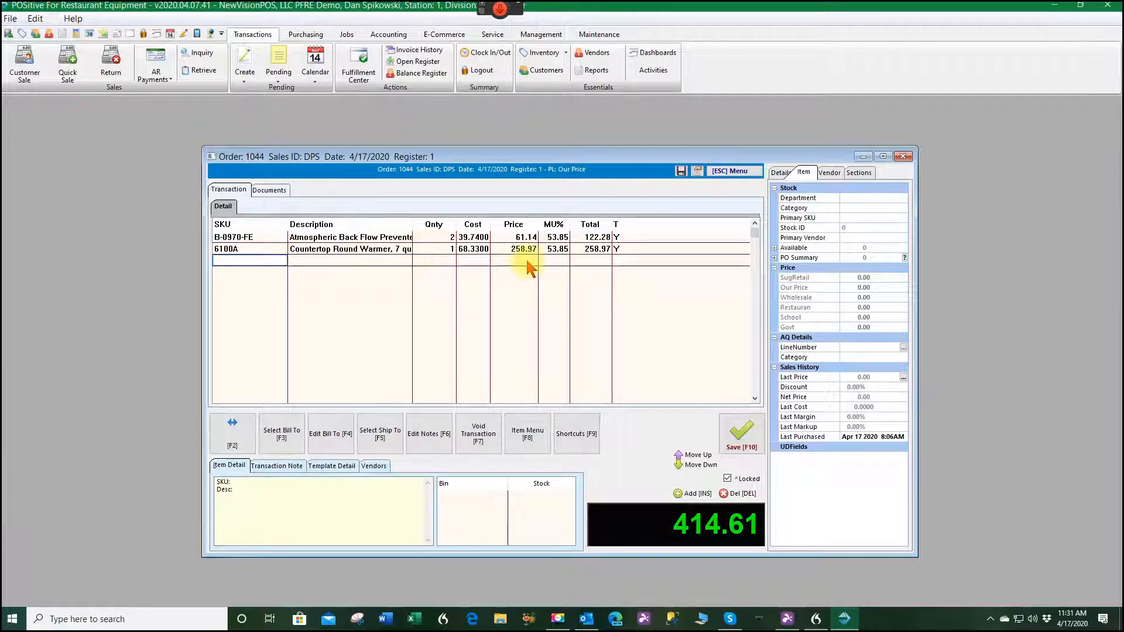
- Start saving the order, enter the purchase order number and assign the company's listed authorized buyer
{"action": "left_click", "coordinate": [741, 437]}
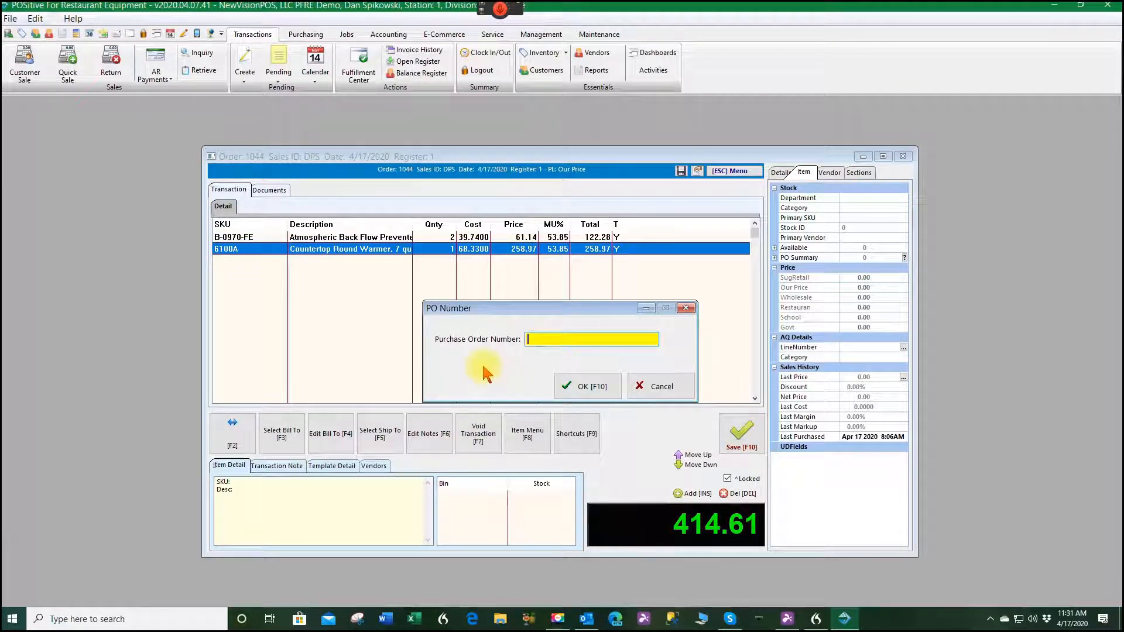
{"action": "type", "text": "88787"}
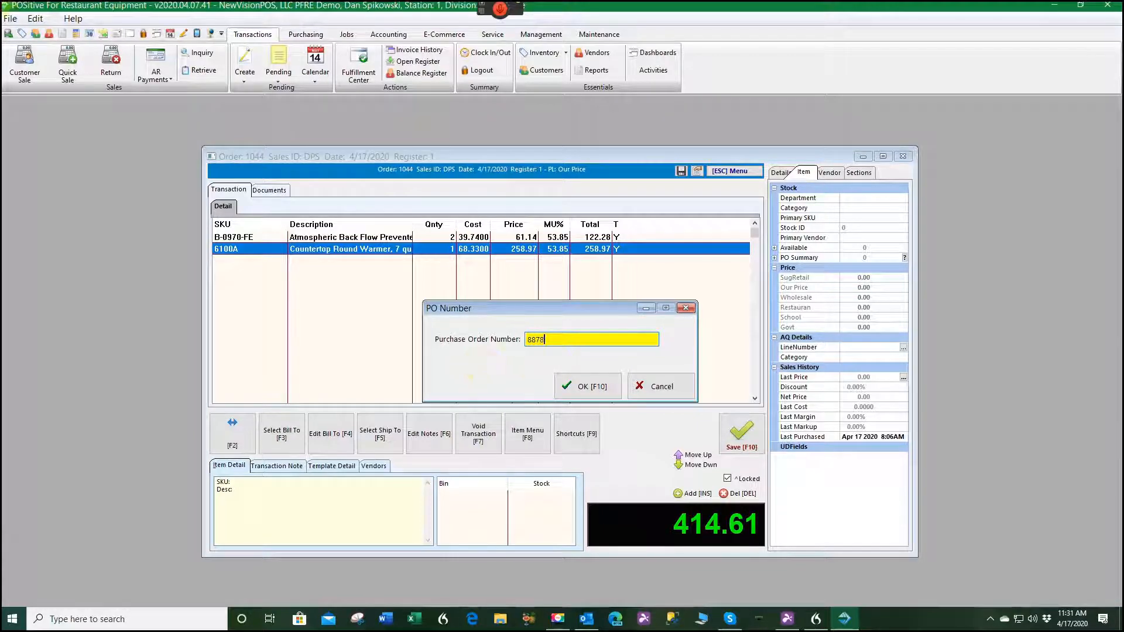
{"action": "left_click", "coordinate": [582, 384]}
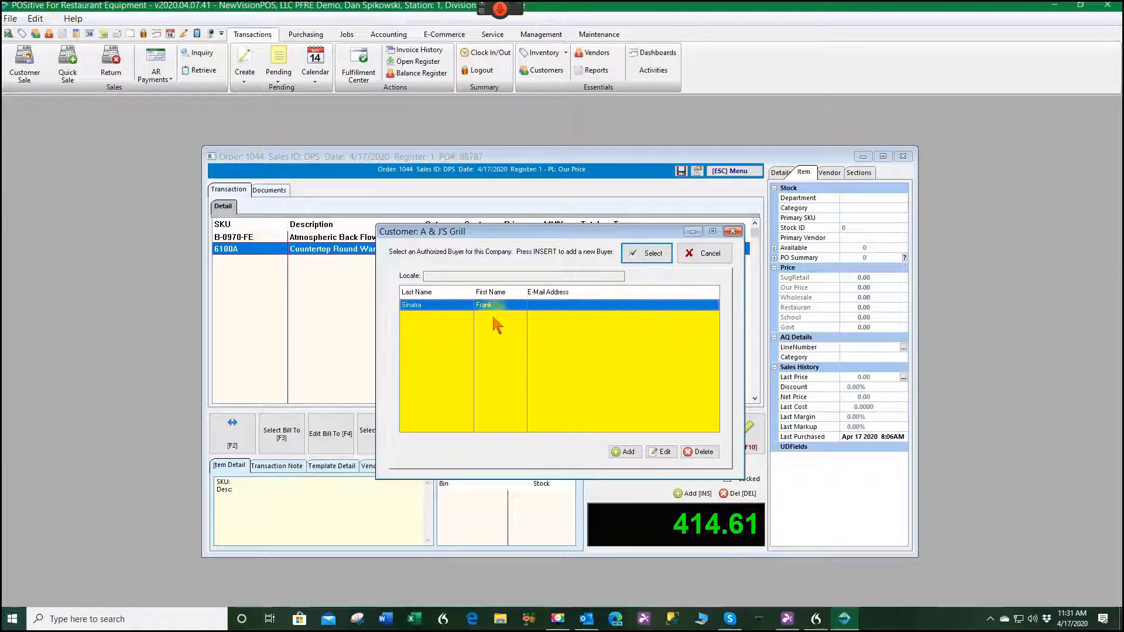
{"action": "left_click", "coordinate": [680, 305]}
{"action": "left_click", "coordinate": [652, 253]}
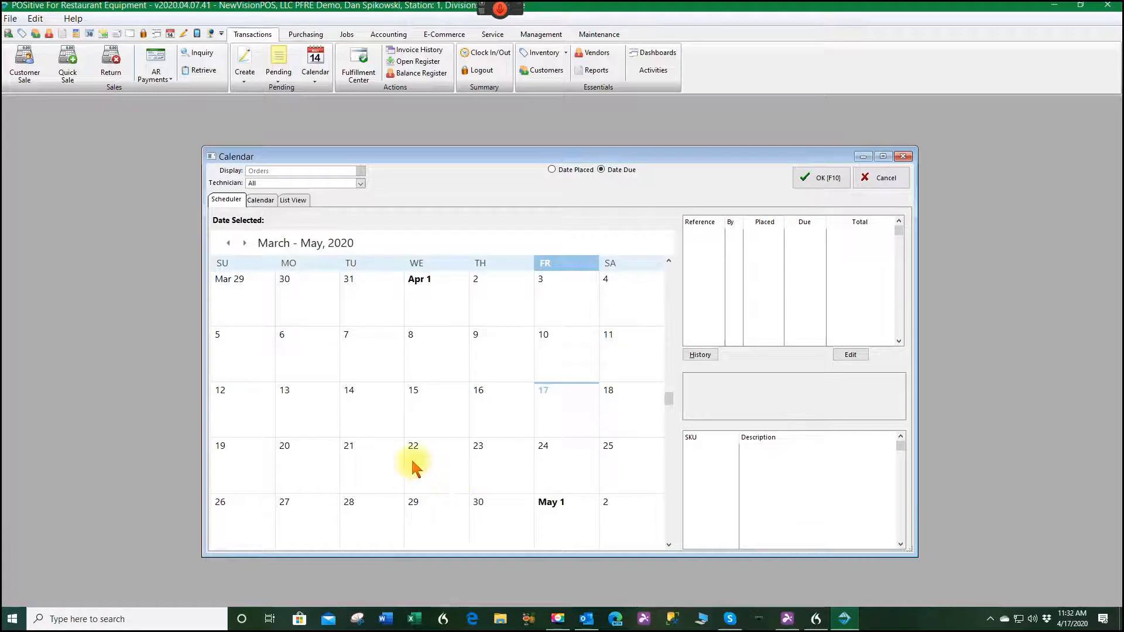
- Set the order's due date to 4/20/2020 and continue saving without applying a payment
{"action": "left_click", "coordinate": [290, 451]}
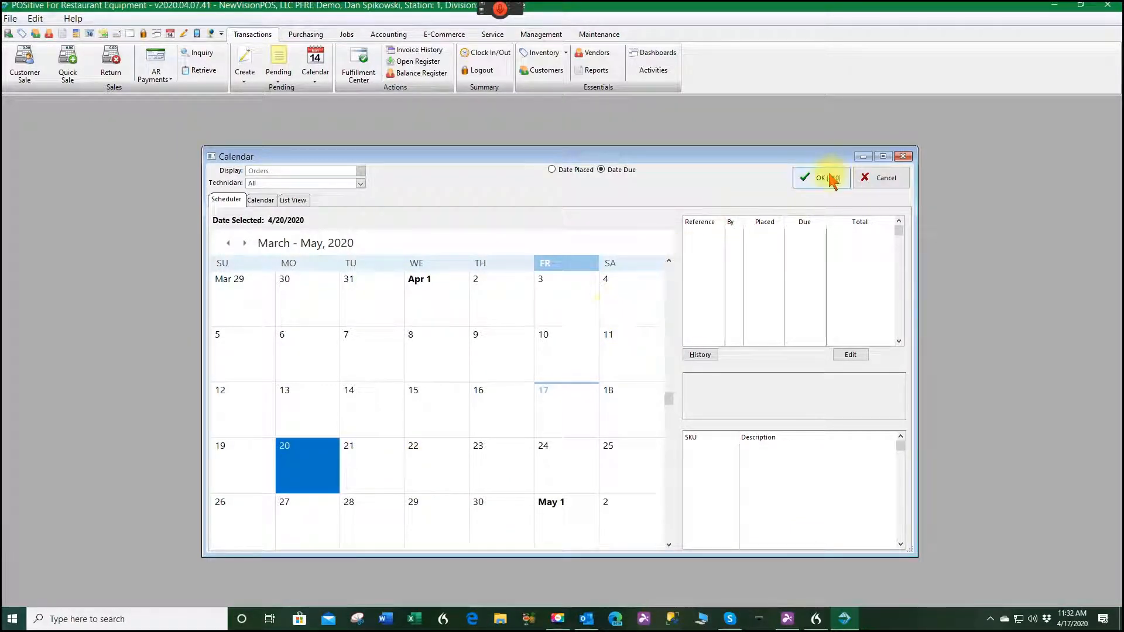
{"action": "left_click", "coordinate": [831, 178]}
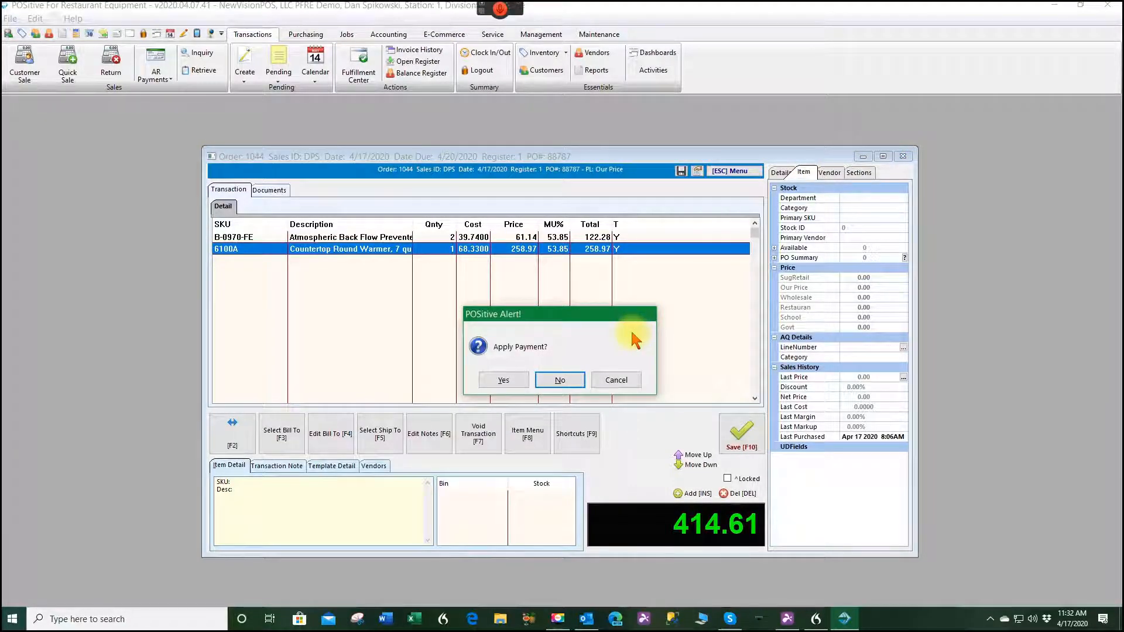
{"action": "left_click", "coordinate": [566, 381]}
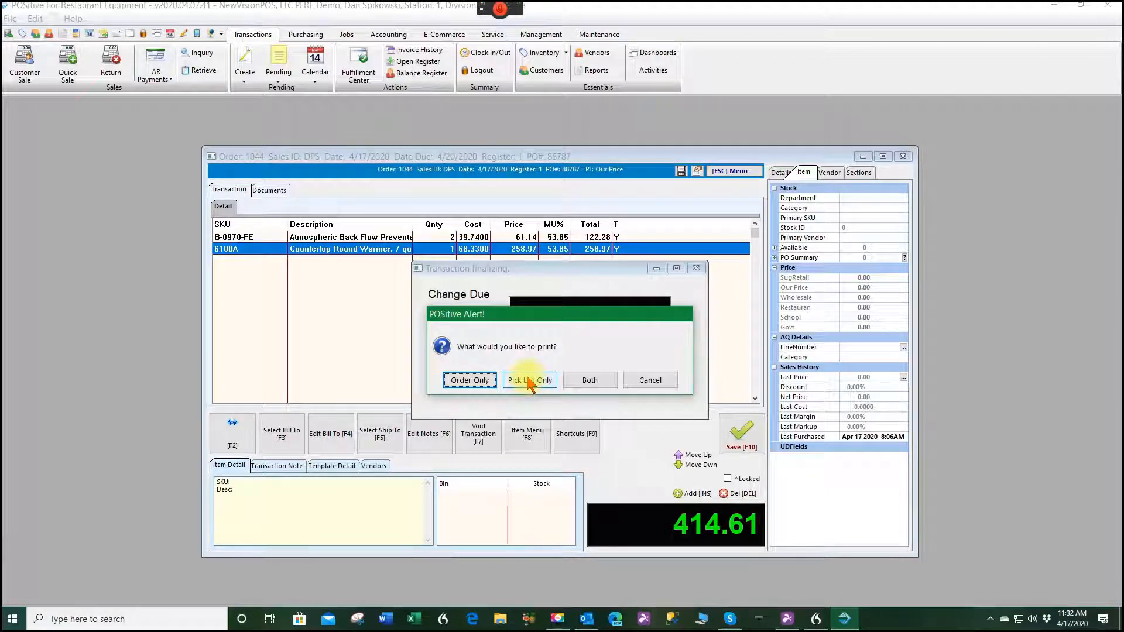
- Preview only the sales order with costs shown, check it from header to totals, and finalize the transaction
{"action": "left_click", "coordinate": [461, 385]}
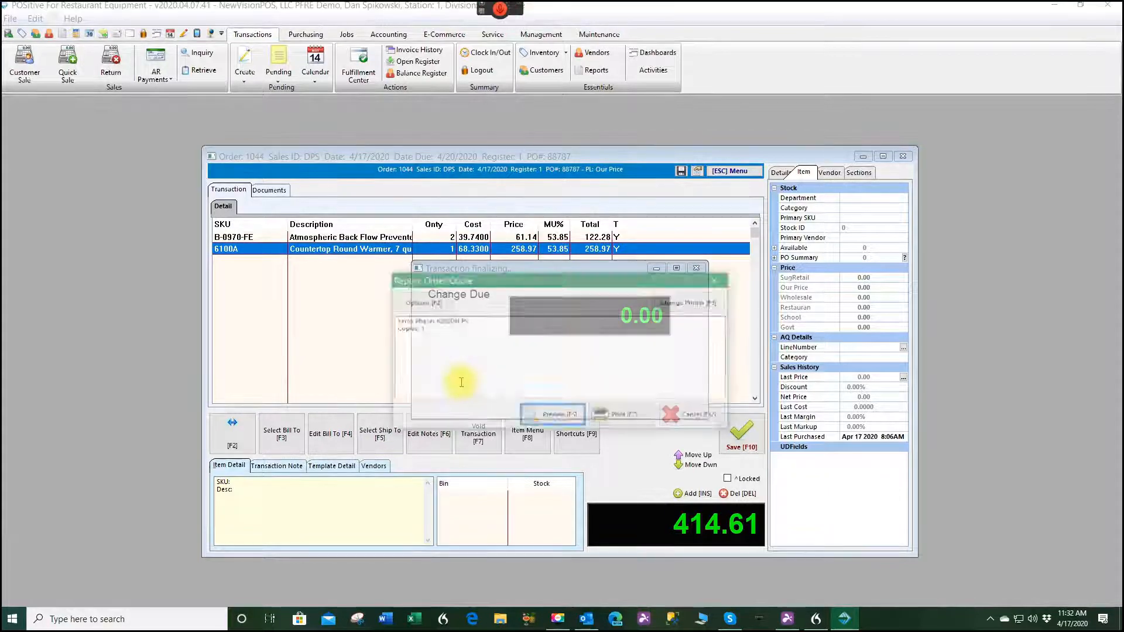
{"action": "left_click", "coordinate": [550, 419]}
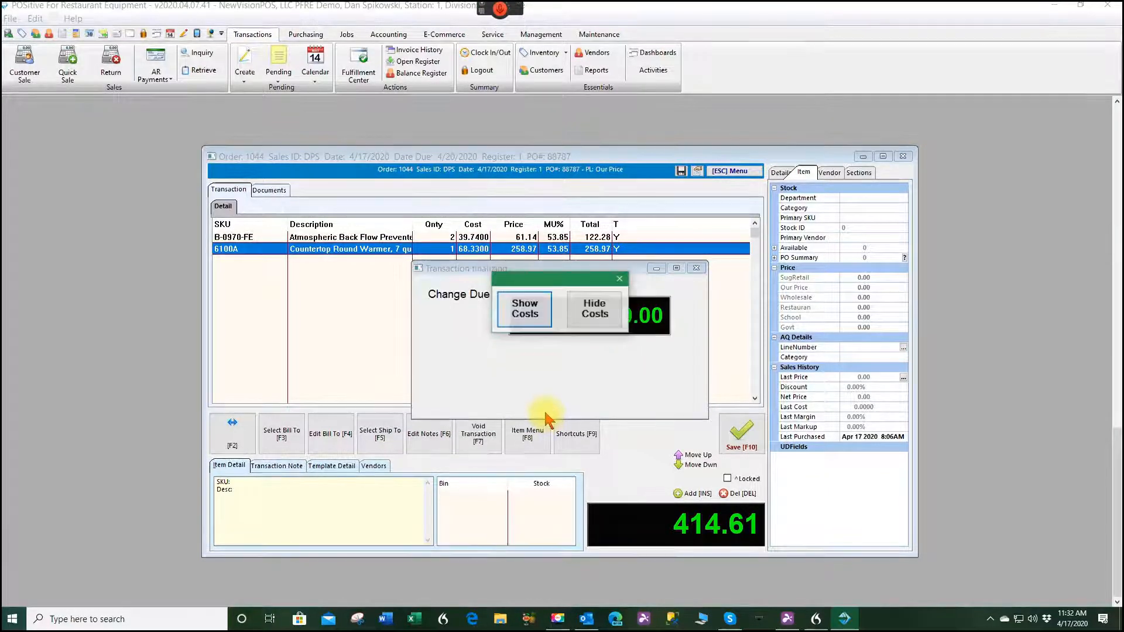
{"action": "left_click", "coordinate": [512, 313]}
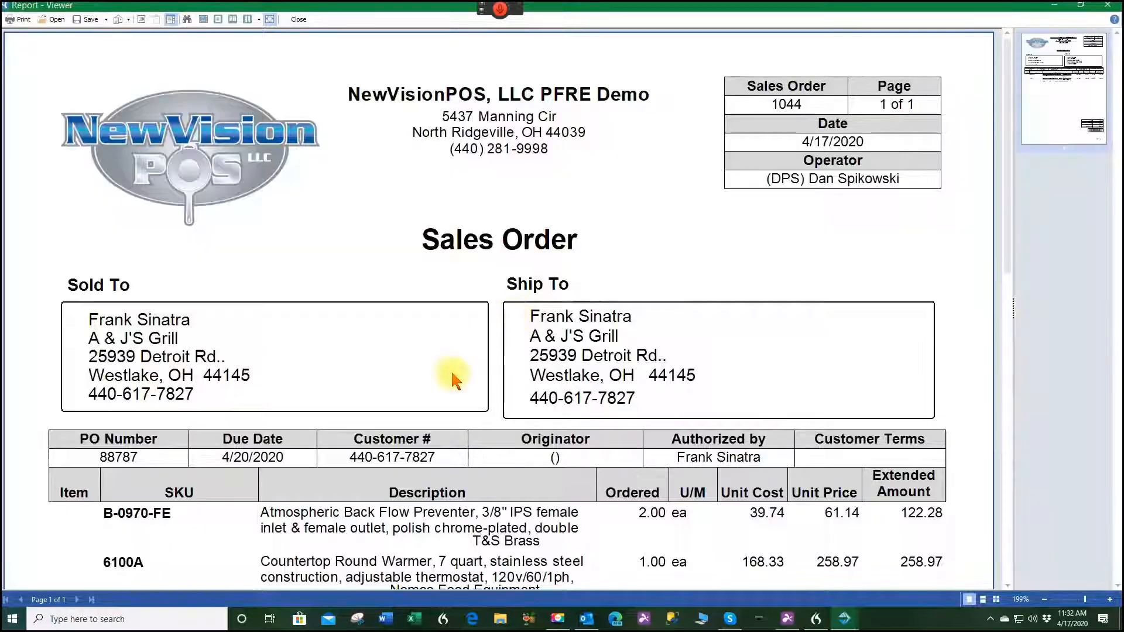
{"action": "scroll", "coordinate": [452, 371], "scroll_direction": "down", "scroll_amount": 1}
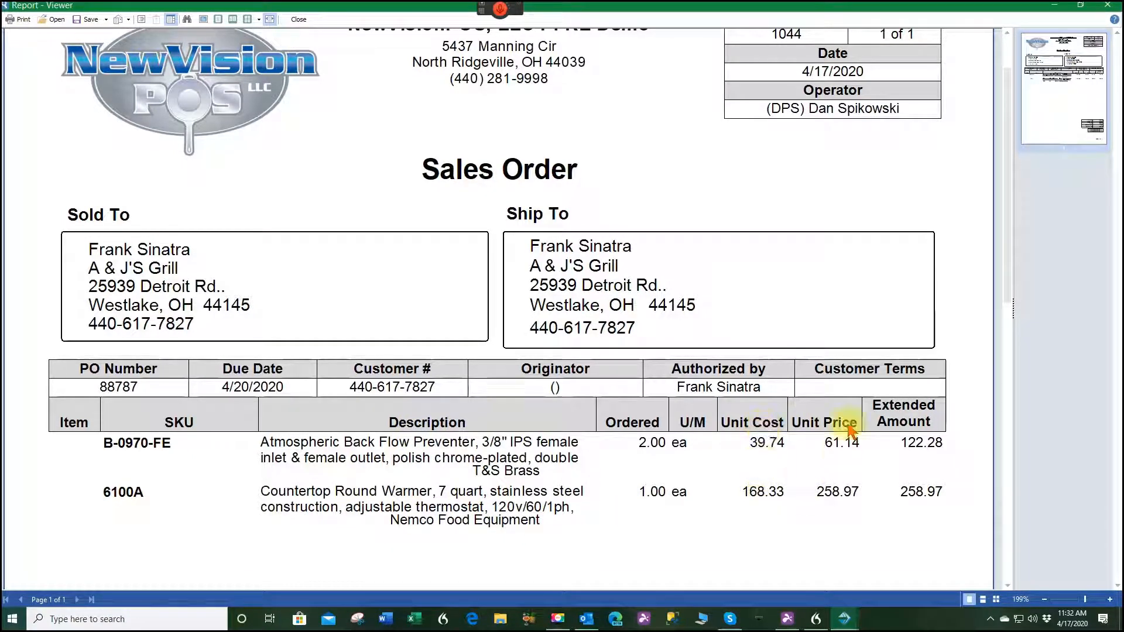
{"action": "scroll", "coordinate": [734, 478], "scroll_direction": "down", "scroll_amount": 8}
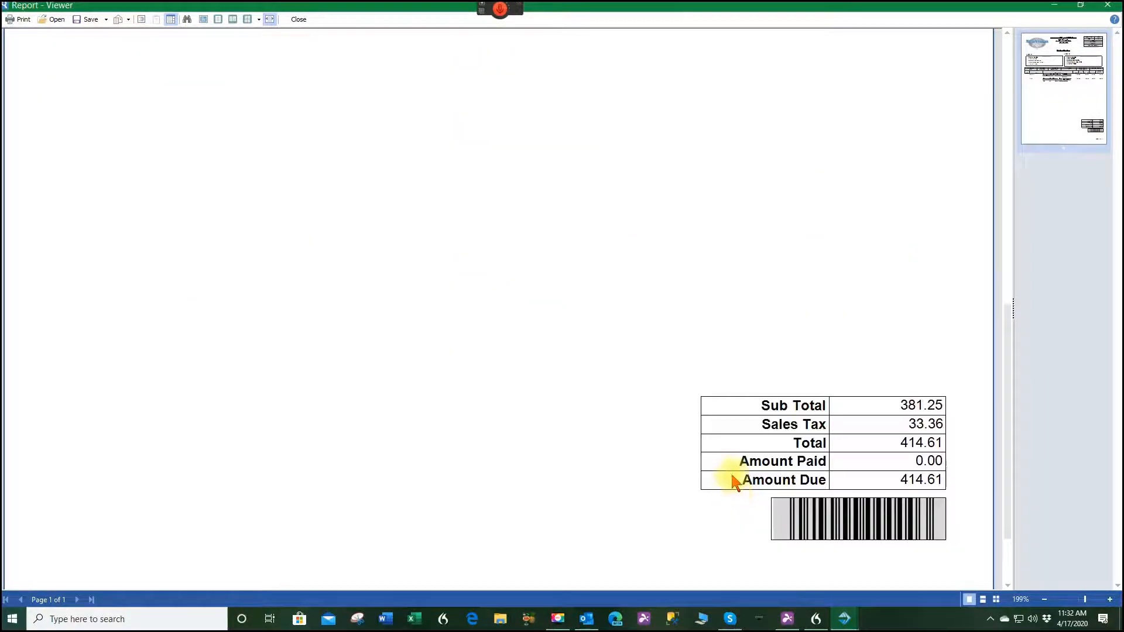
{"action": "scroll", "coordinate": [735, 475], "scroll_direction": "up", "scroll_amount": 8}
{"action": "scroll", "coordinate": [738, 468], "scroll_direction": "up", "scroll_amount": 3}
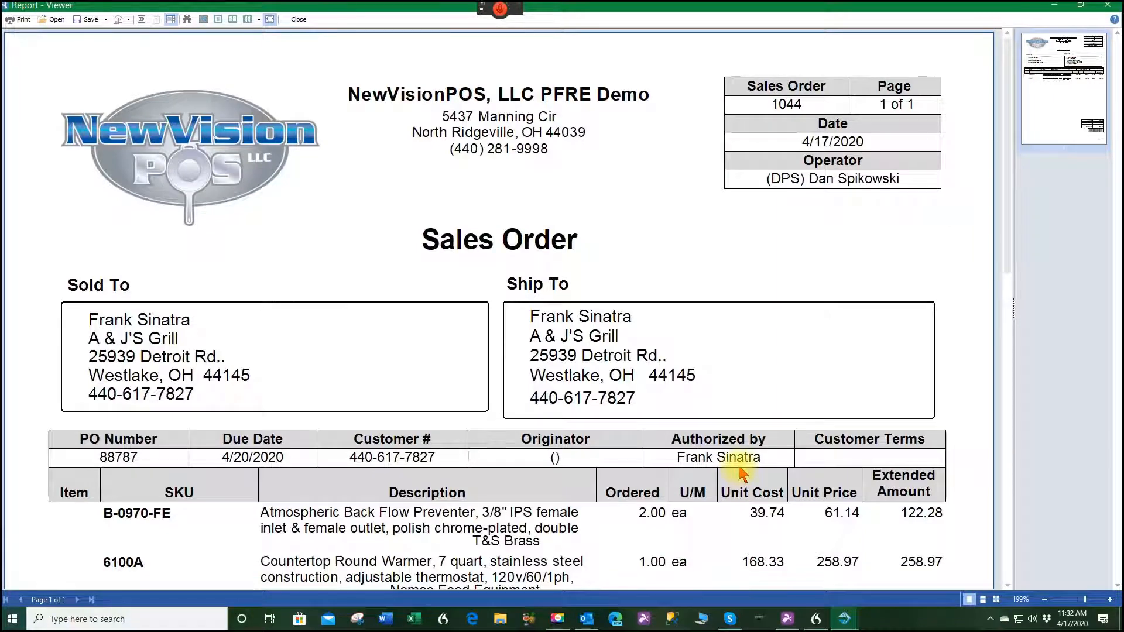
{"action": "left_click", "coordinate": [1107, 5]}
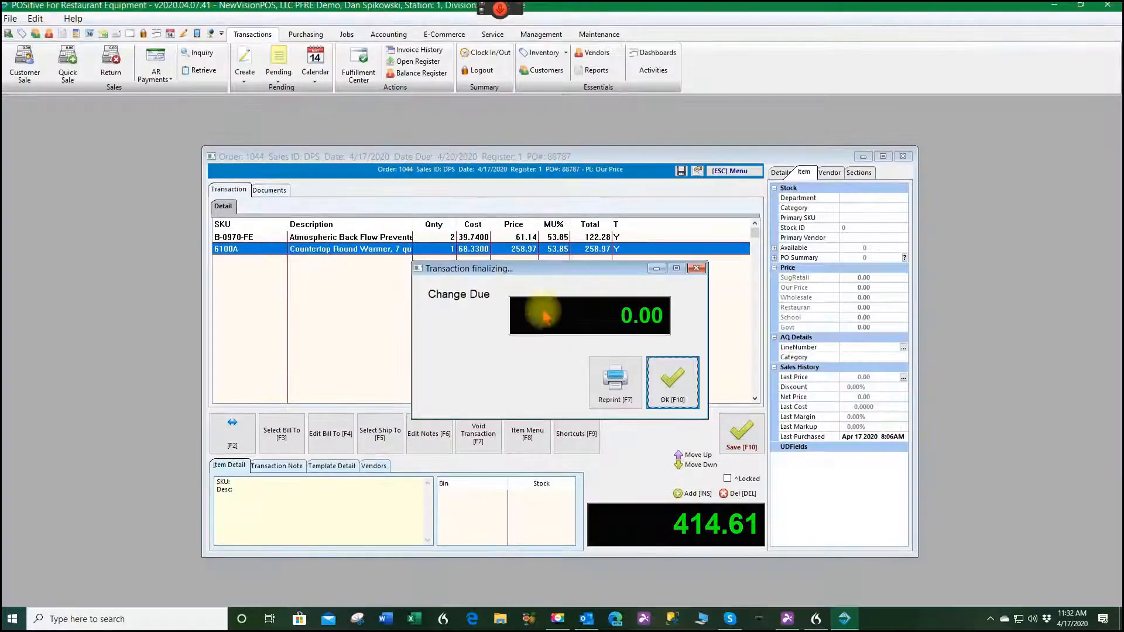
{"action": "left_click", "coordinate": [669, 389]}
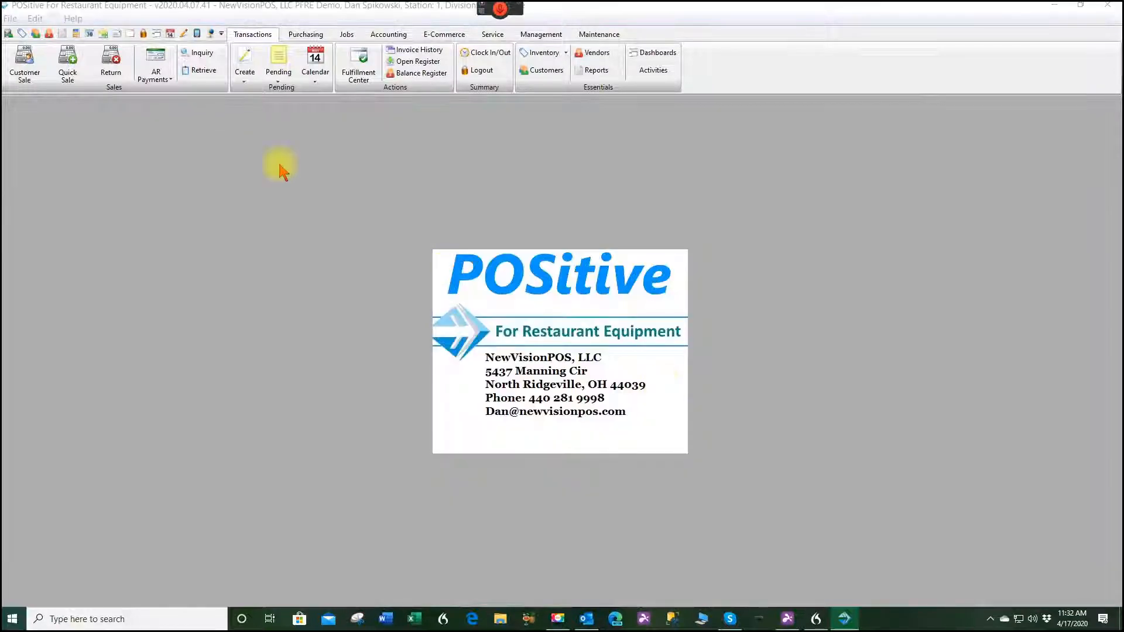
- Open the pending A & J'S Grill sales order for editing and view its saved revisions
{"action": "left_click", "coordinate": [273, 61]}
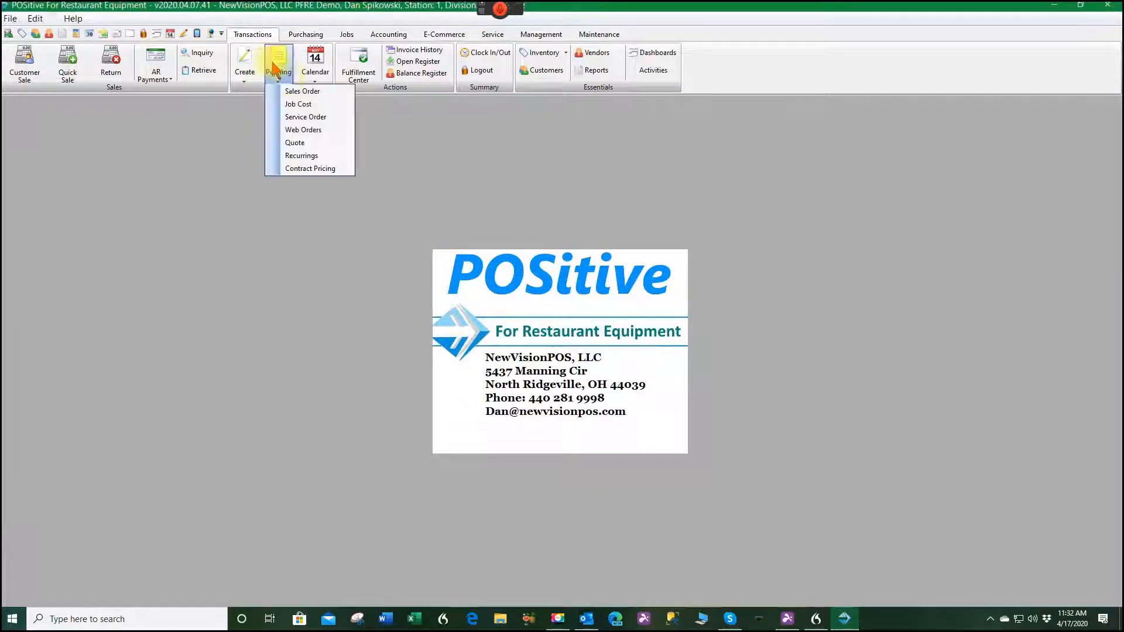
{"action": "left_click", "coordinate": [313, 92]}
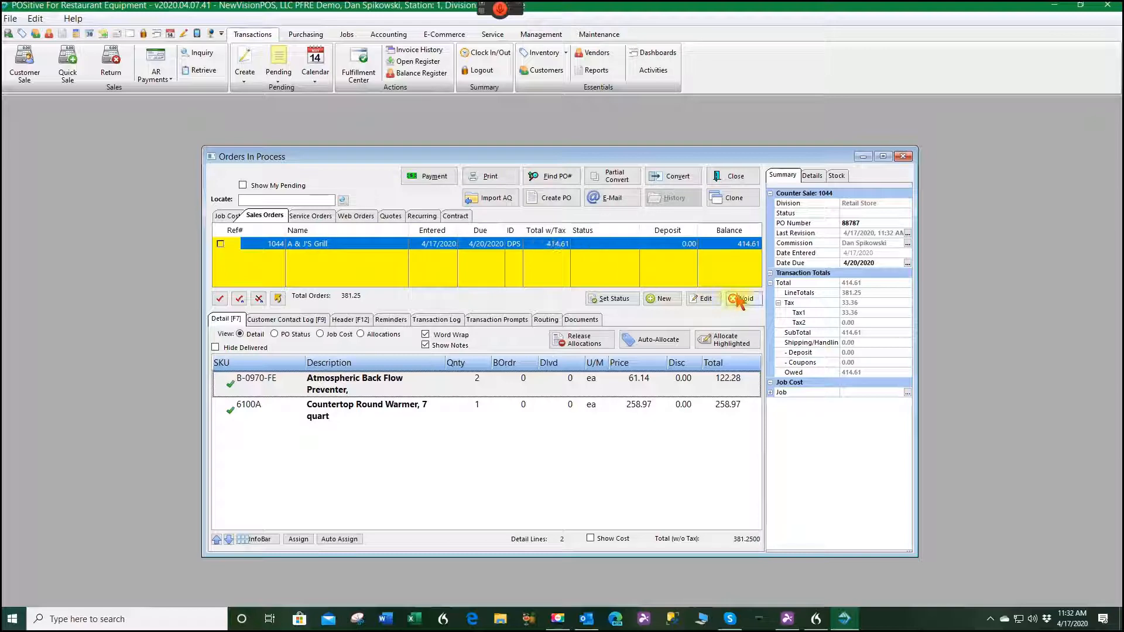
{"action": "left_click", "coordinate": [707, 299]}
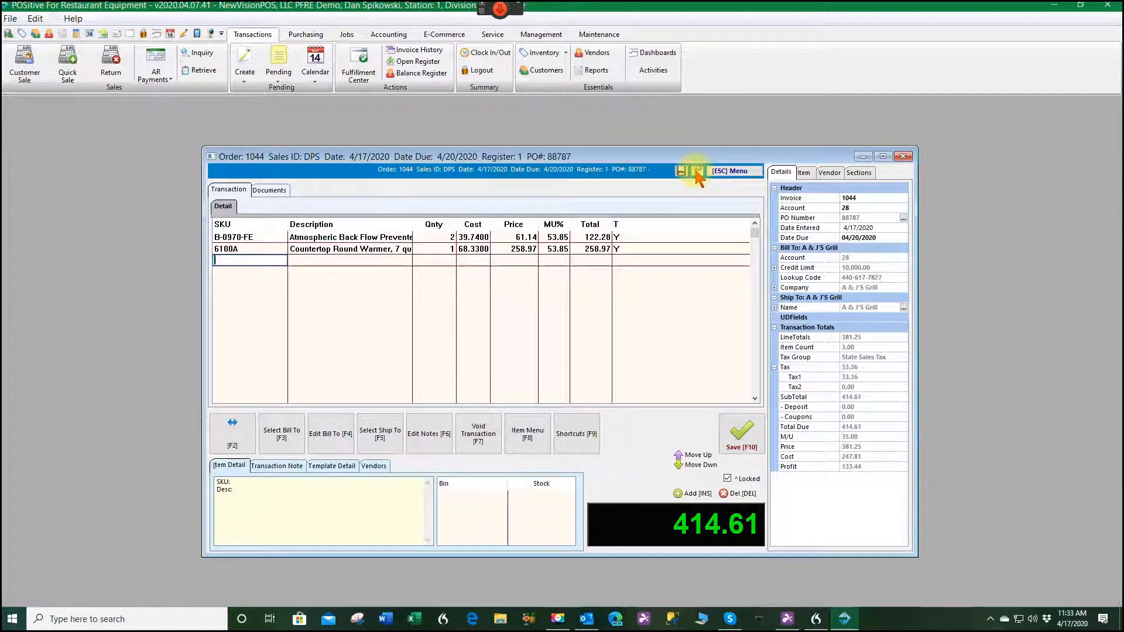
{"action": "left_click", "coordinate": [698, 171]}
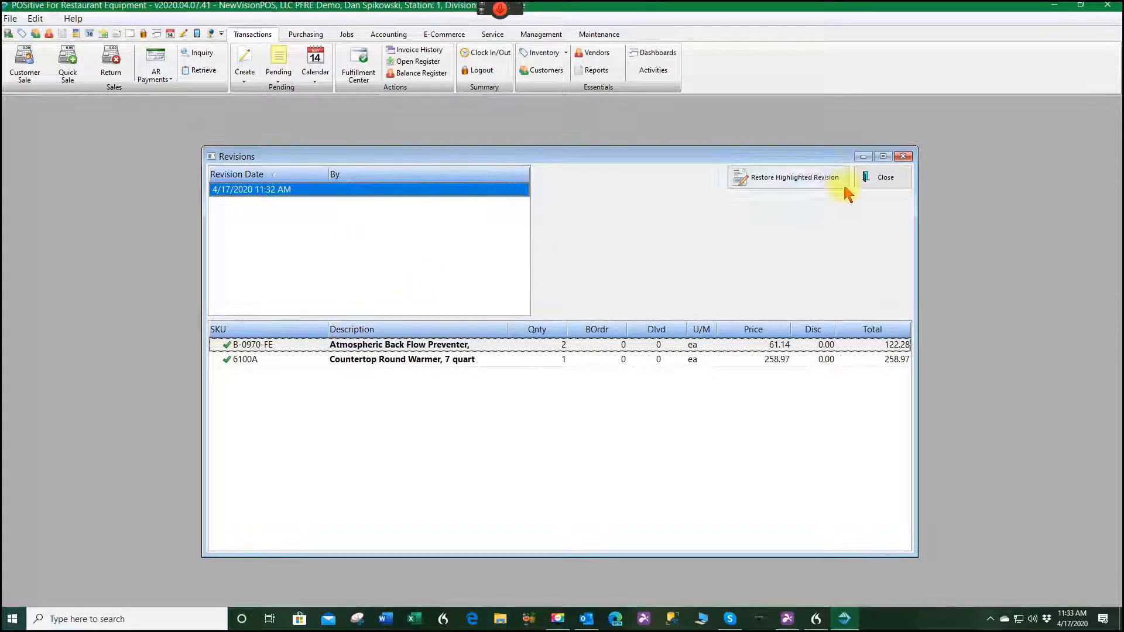
{"action": "left_click", "coordinate": [887, 181]}
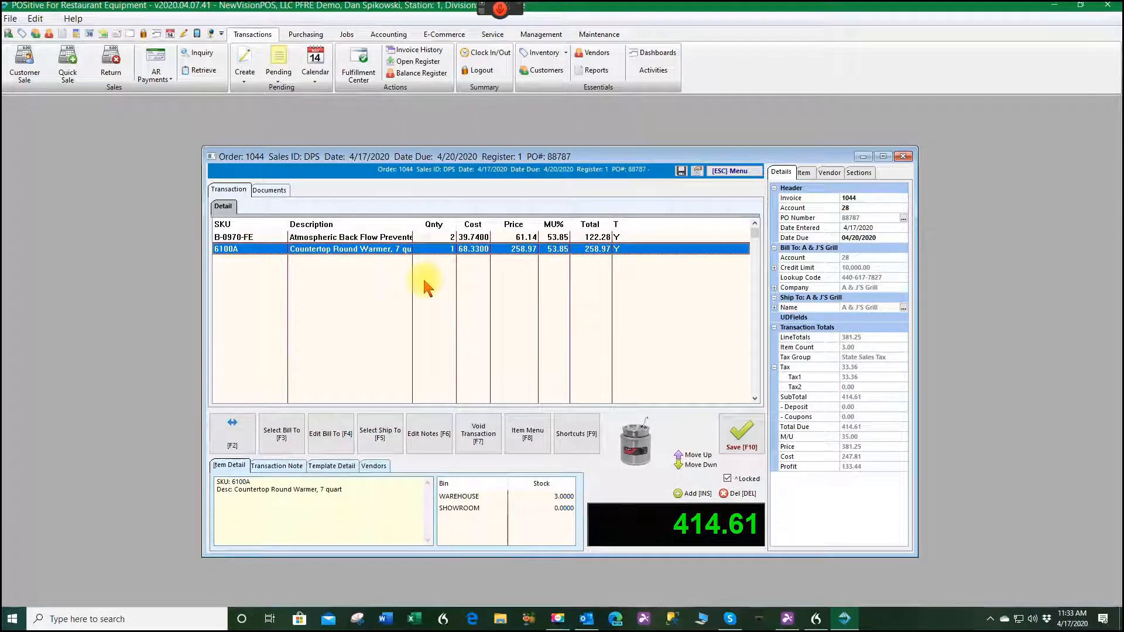
- Add the #1 Knife single pack K004SP to the order with quantity 1 at 33.85
{"action": "left_click", "coordinate": [453, 298]}
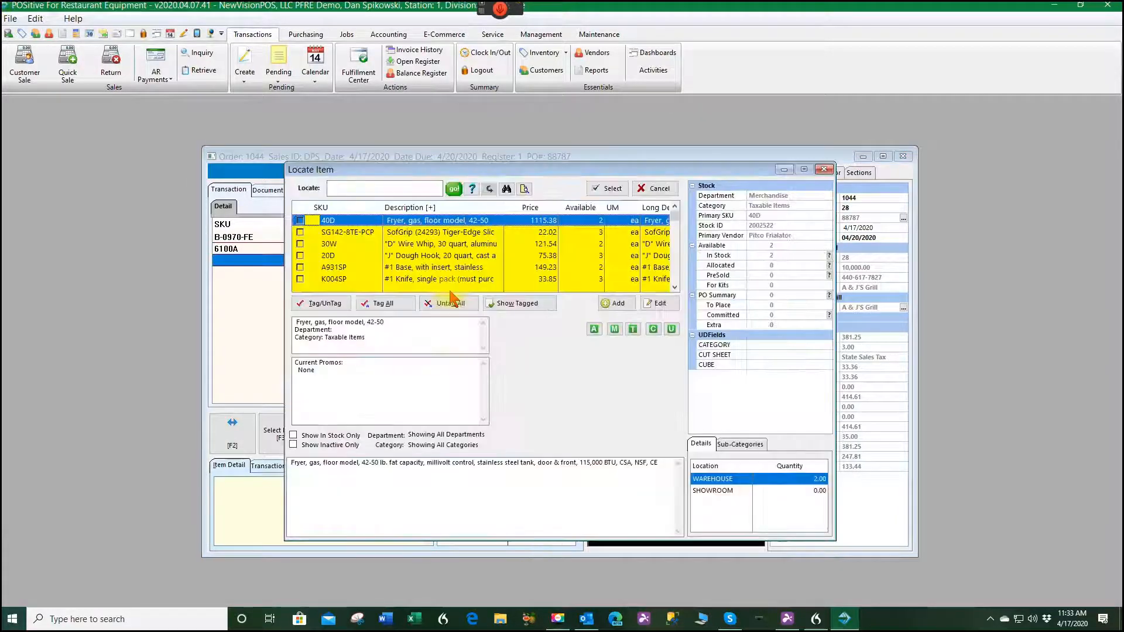
{"action": "left_click", "coordinate": [443, 279]}
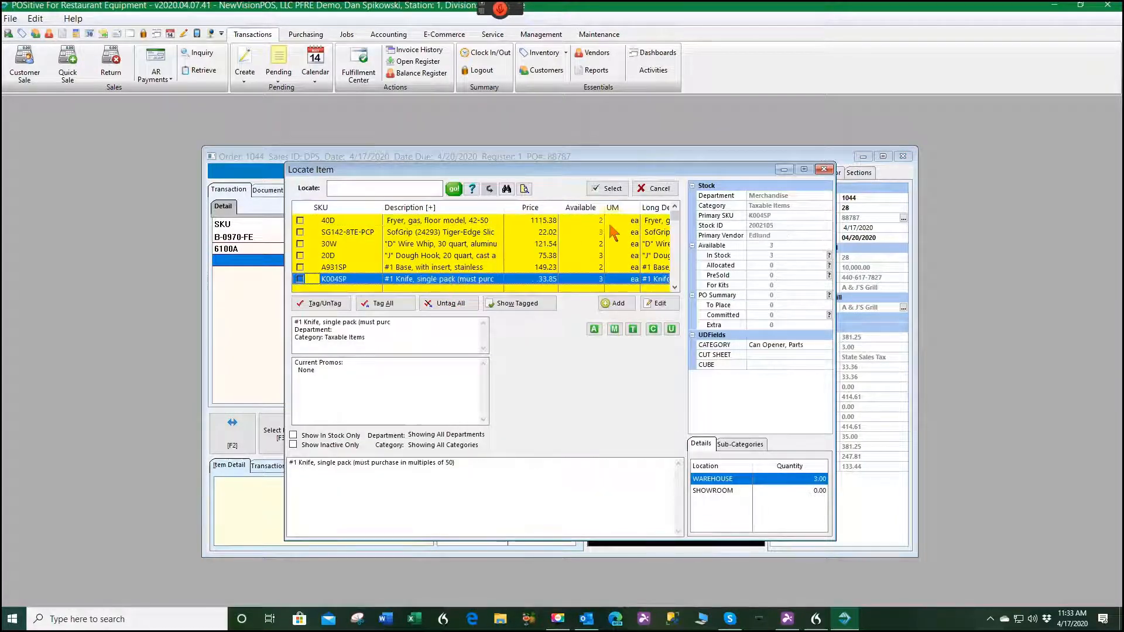
{"action": "left_click", "coordinate": [609, 188]}
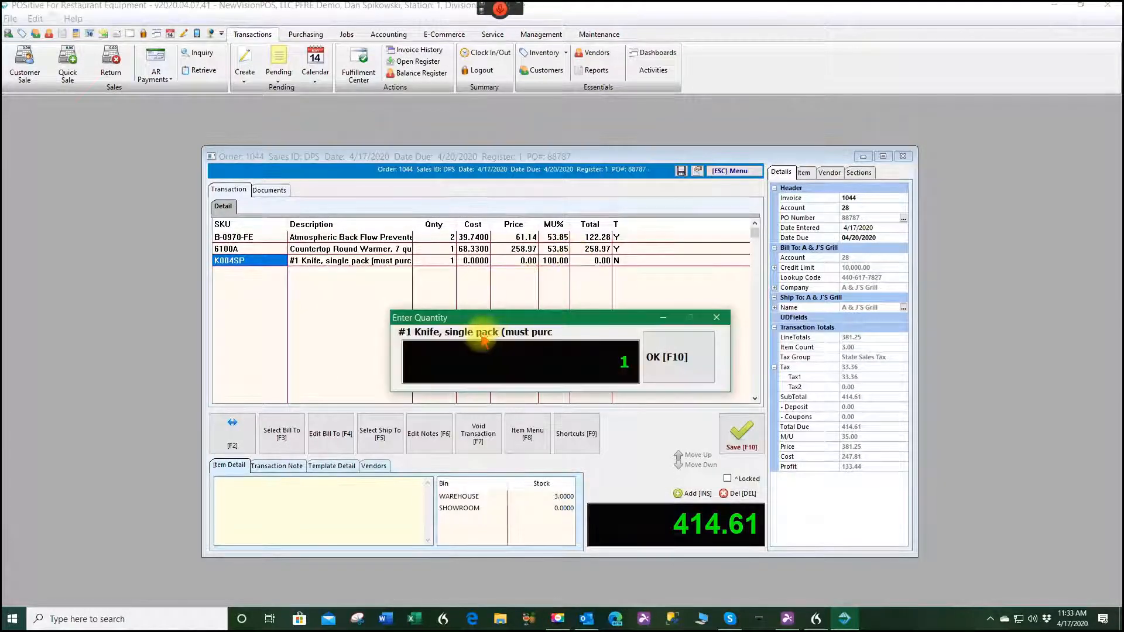
{"action": "left_click", "coordinate": [690, 358]}
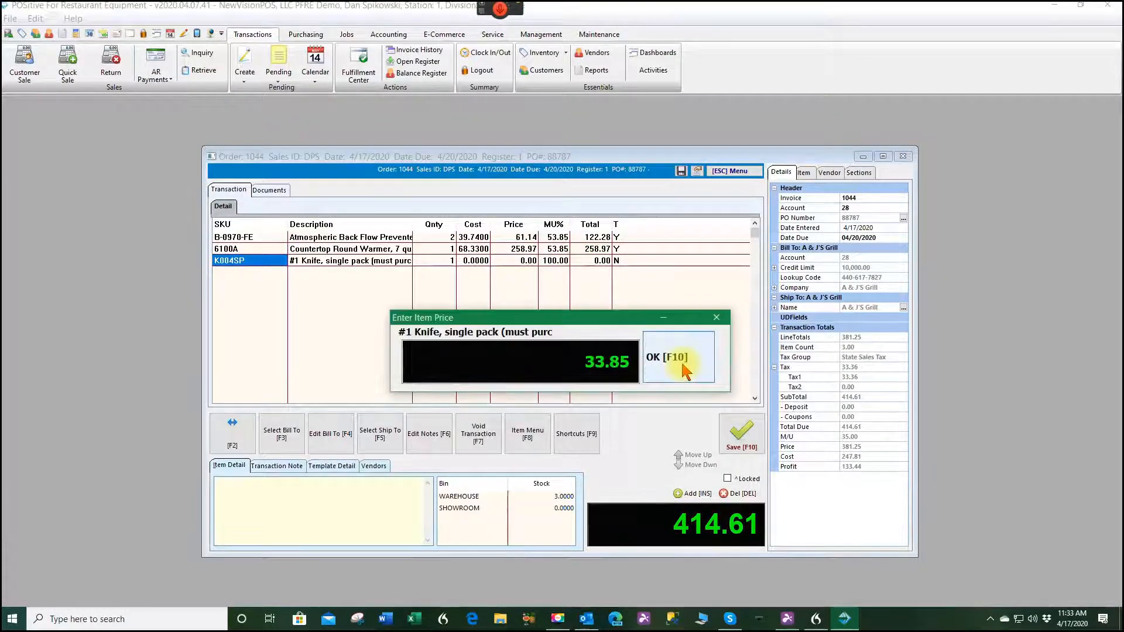
{"action": "left_click", "coordinate": [688, 360]}
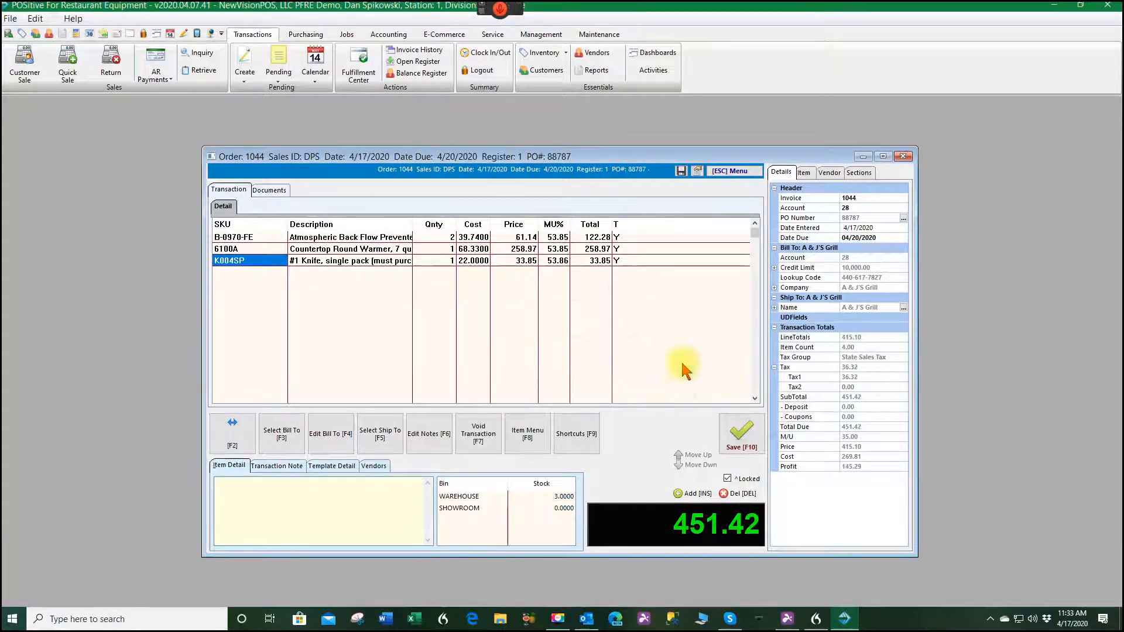
- Store a revision of the edited order and save the order
{"action": "left_click", "coordinate": [681, 171]}
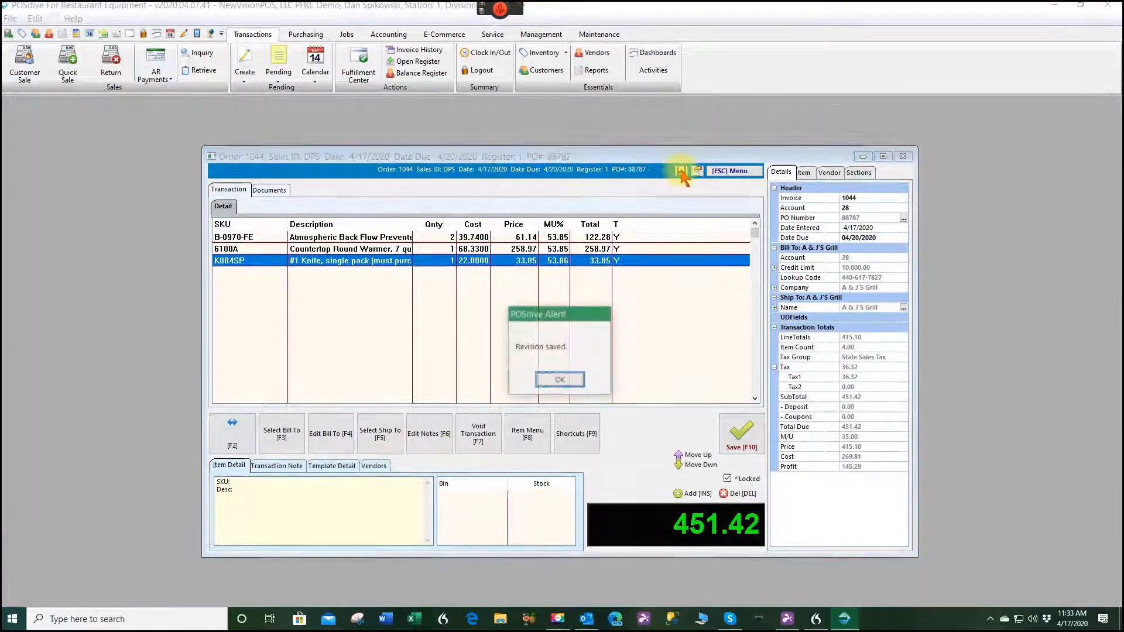
{"action": "left_click", "coordinate": [559, 380]}
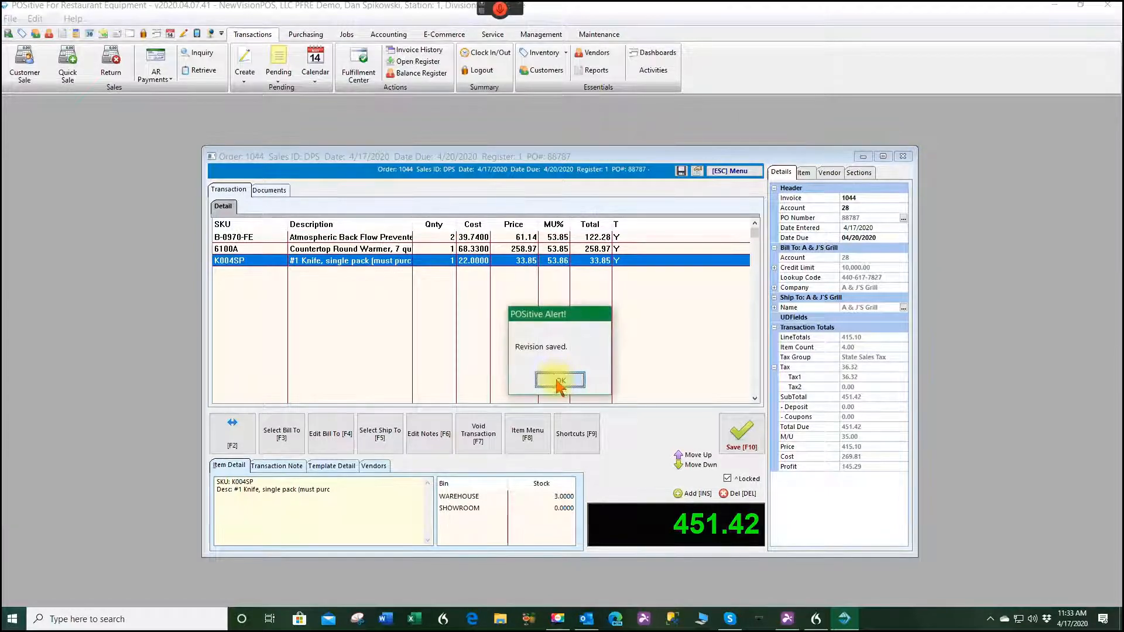
{"action": "left_click", "coordinate": [559, 380]}
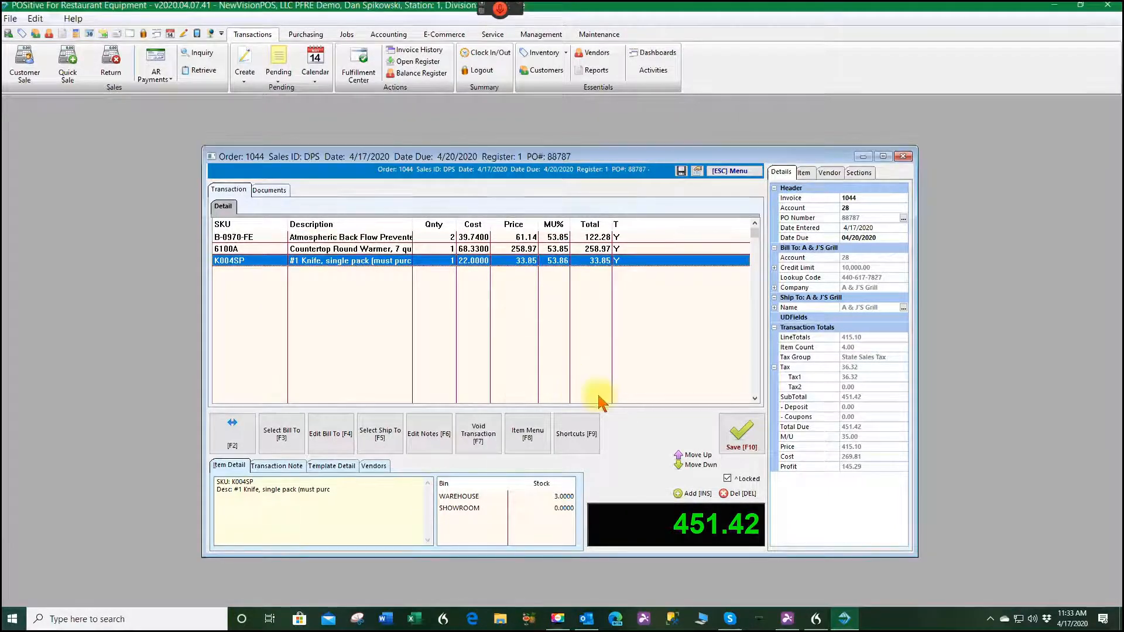
{"action": "left_click", "coordinate": [740, 438]}
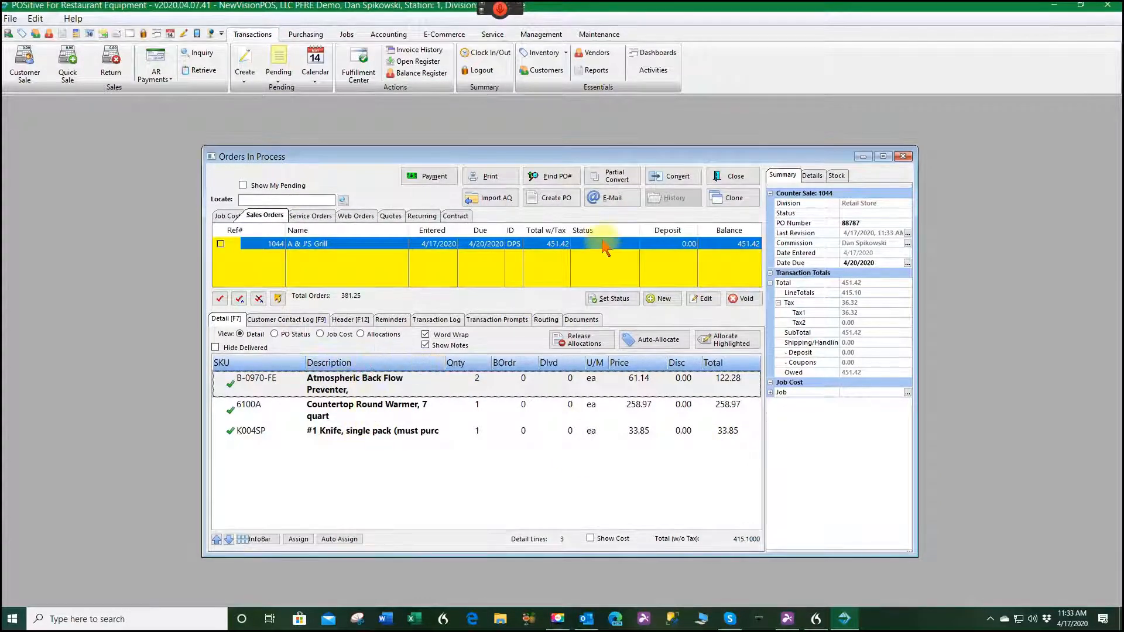
- Reopen the A & J'S Grill order for editing and examine the contents of its 11:33 AM revisions
{"action": "left_click", "coordinate": [698, 297]}
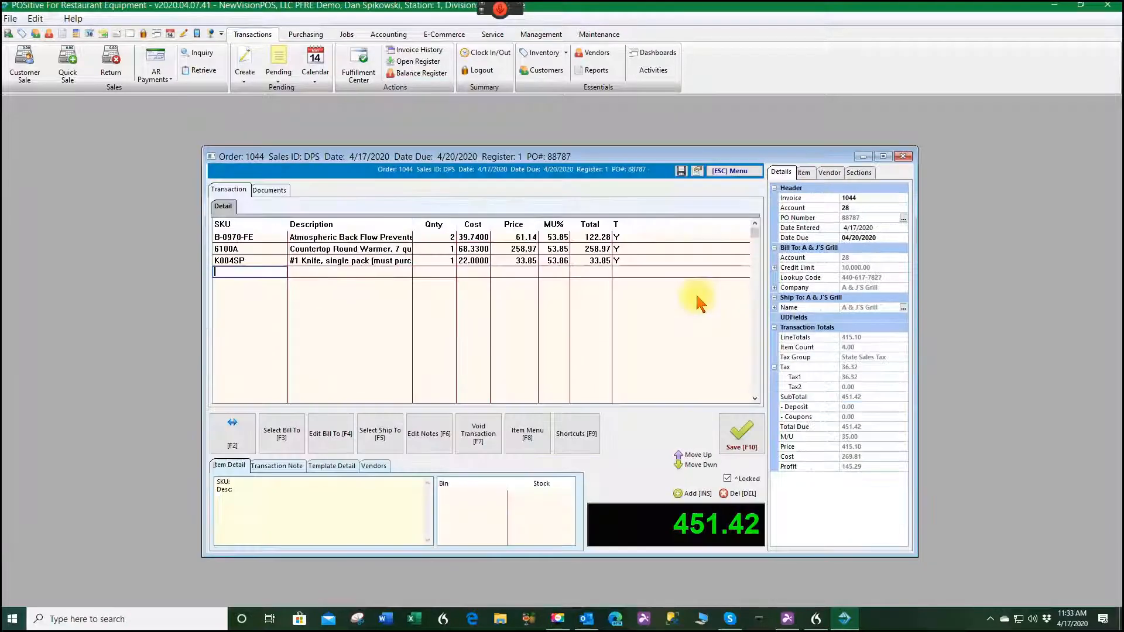
{"action": "left_click", "coordinate": [697, 171]}
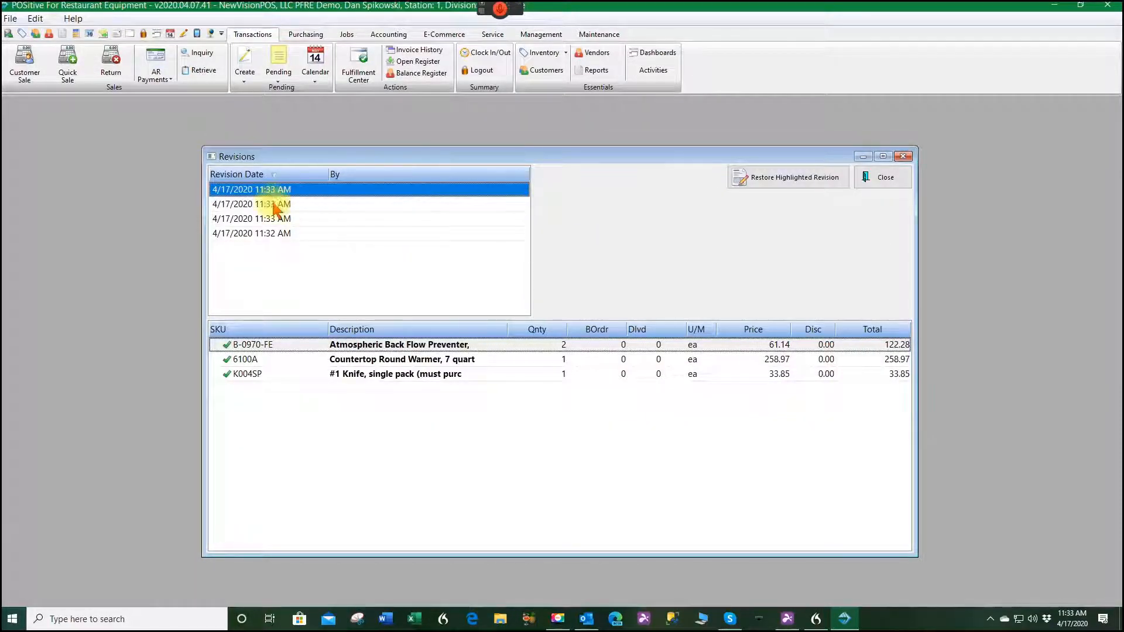
{"action": "left_click", "coordinate": [273, 205]}
{"action": "left_click", "coordinate": [270, 220]}
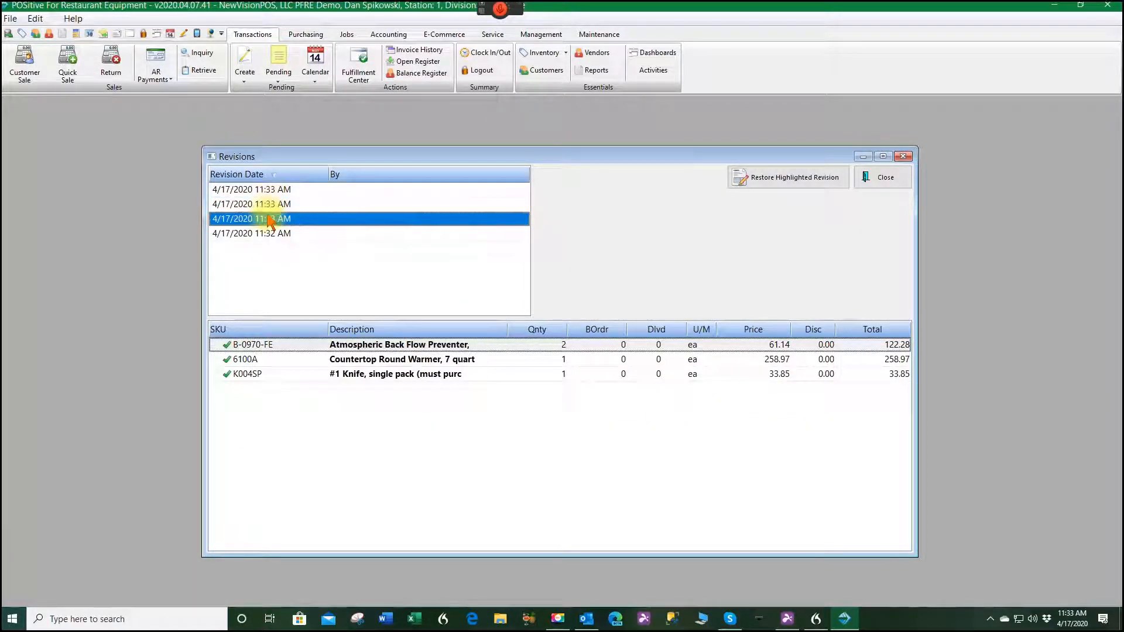
- Restore the order to its 4/17/2020 11:32 AM revision, replacing the current transaction
{"action": "left_click", "coordinate": [270, 234]}
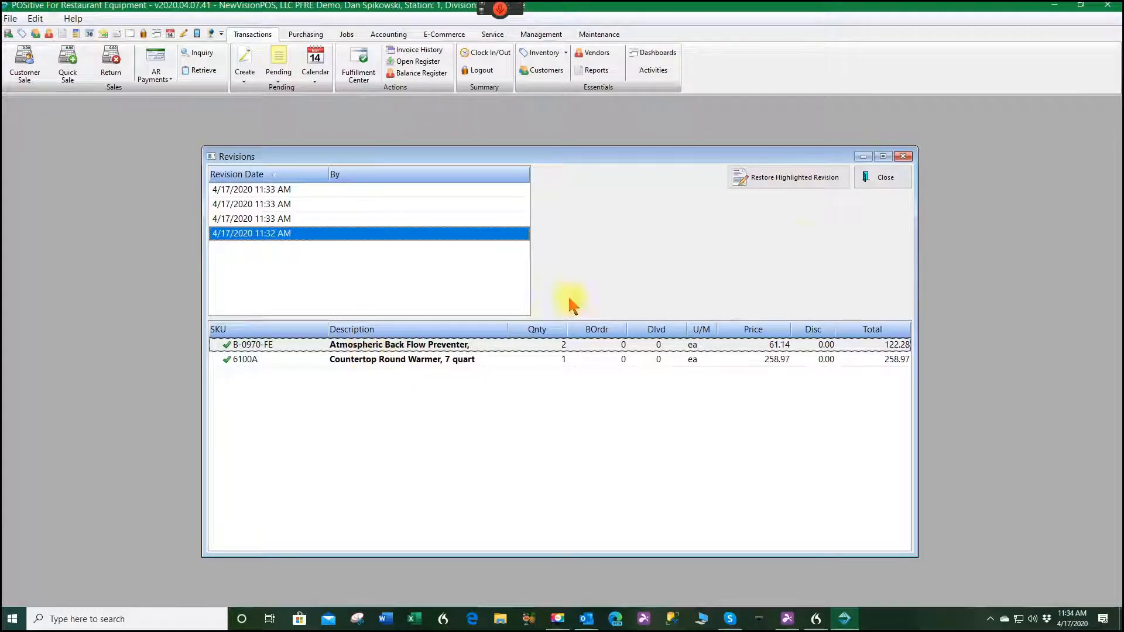
{"action": "left_click", "coordinate": [788, 182]}
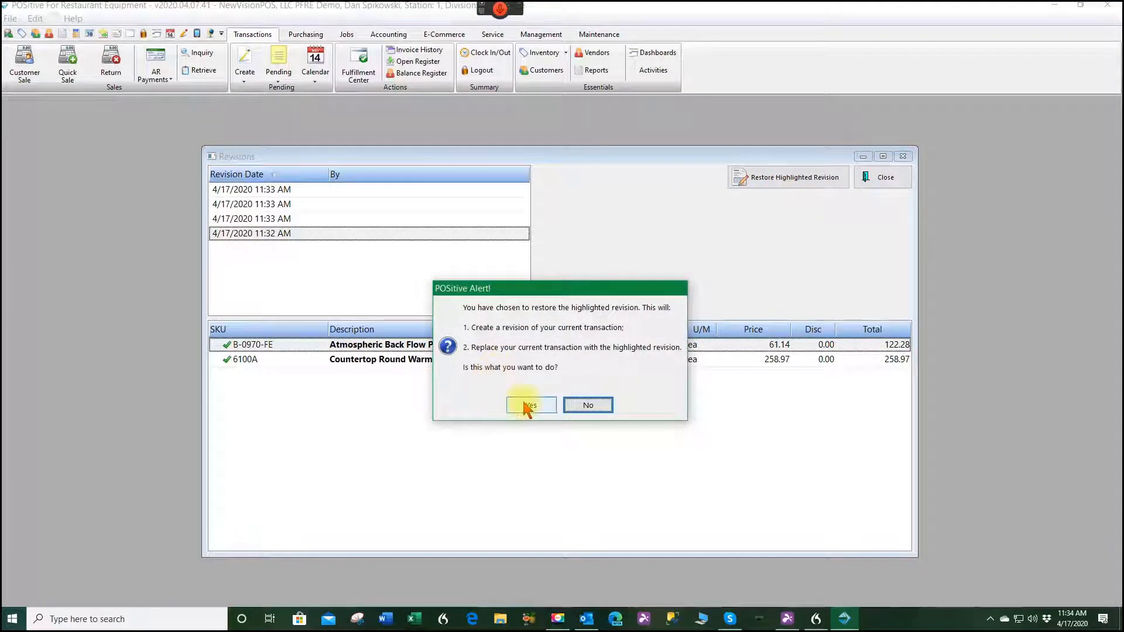
{"action": "left_click", "coordinate": [530, 405]}
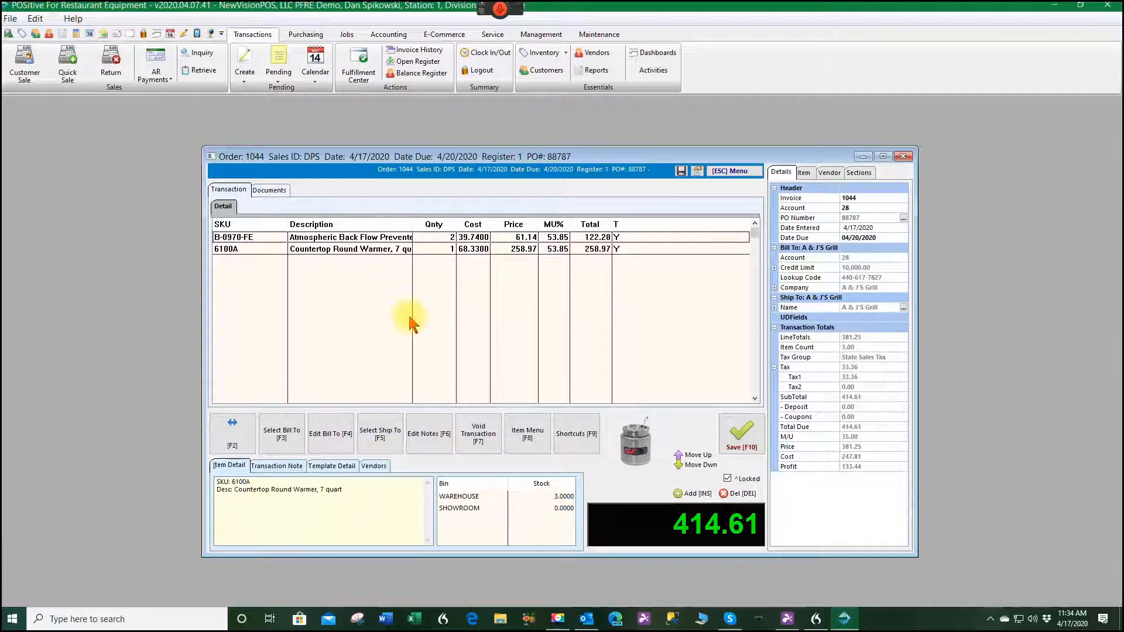
- View the list of order-entry shortcuts and open the customer's purchase history from the order
{"action": "left_click", "coordinate": [567, 439]}
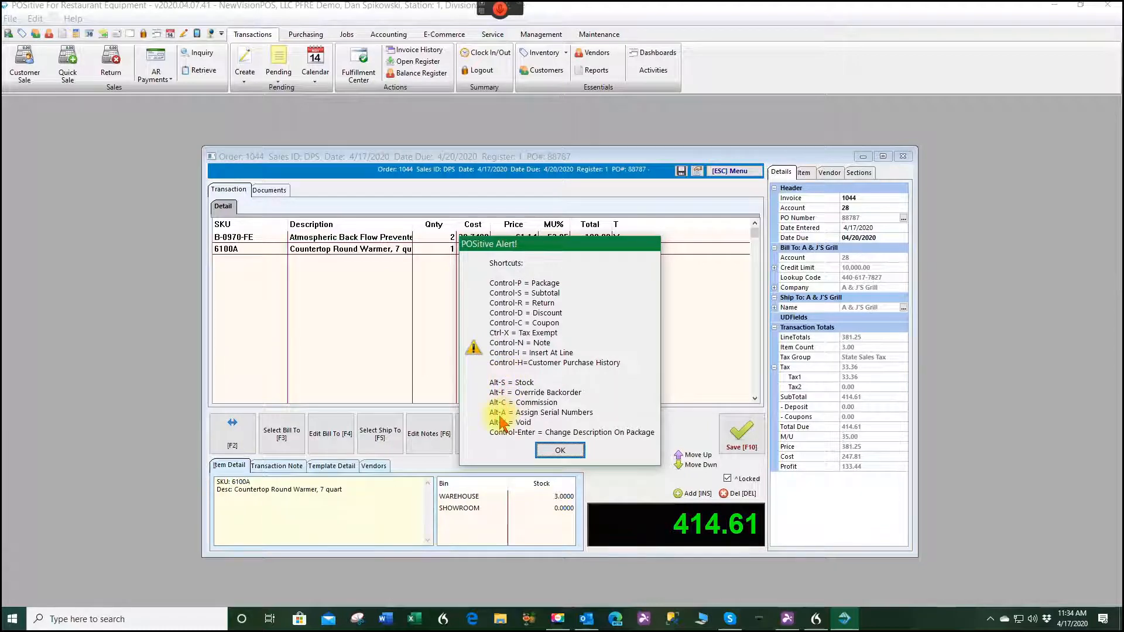
{"action": "left_click", "coordinate": [559, 452]}
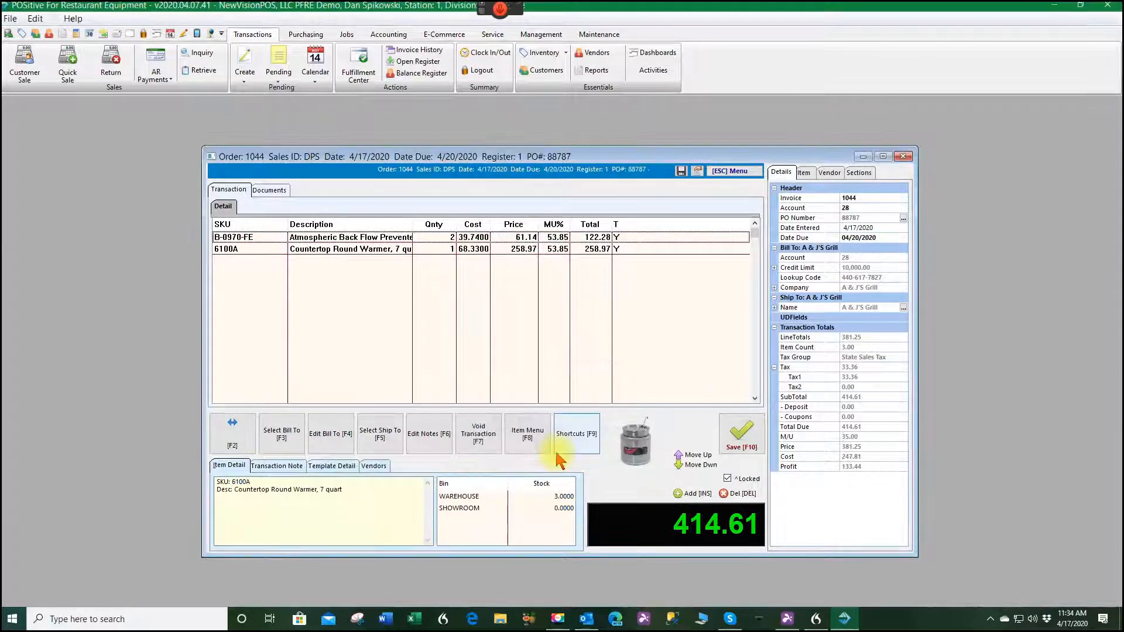
{"action": "left_click", "coordinate": [236, 438]}
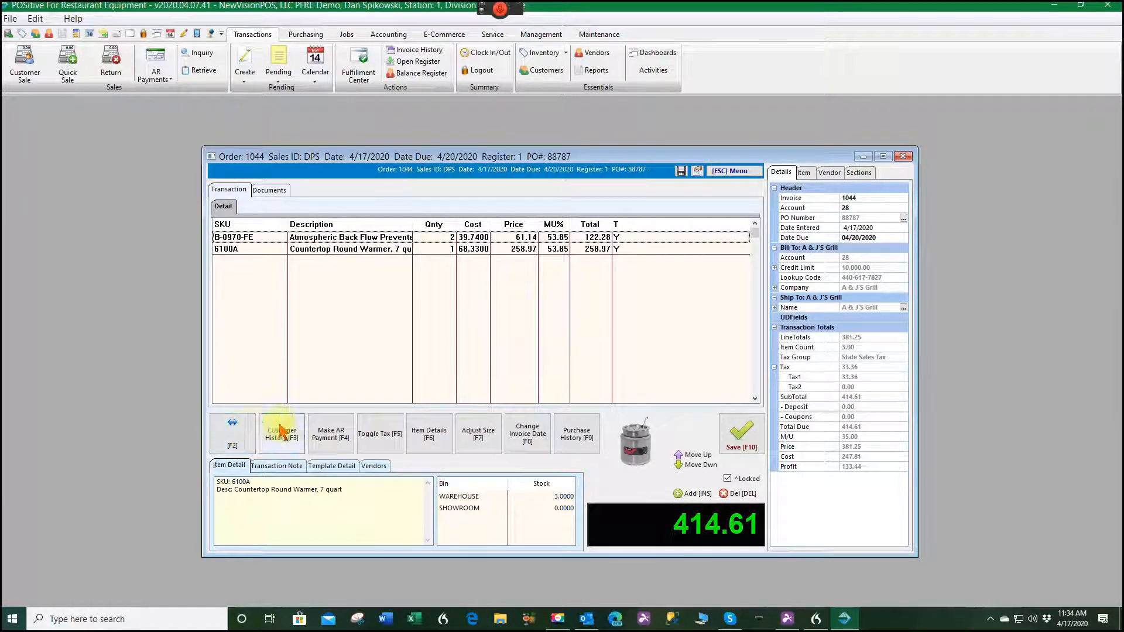
{"action": "left_click", "coordinate": [574, 434]}
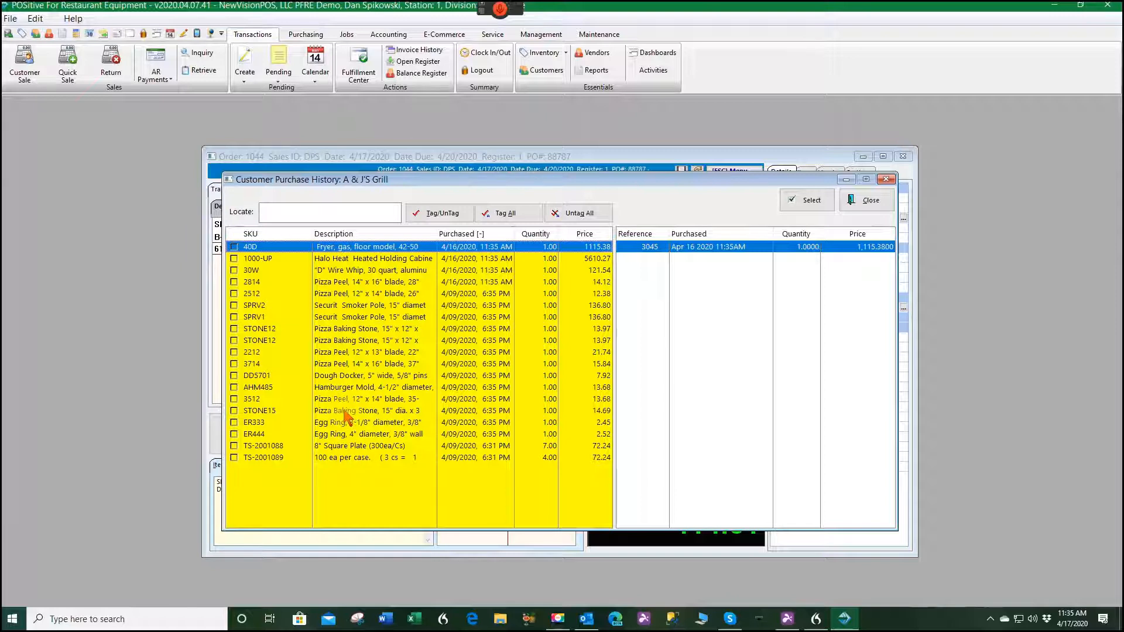
- Add the STONE15 pizza baking stone from the customer's purchase history to the order with a quantity of 1
{"action": "left_click", "coordinate": [233, 410]}
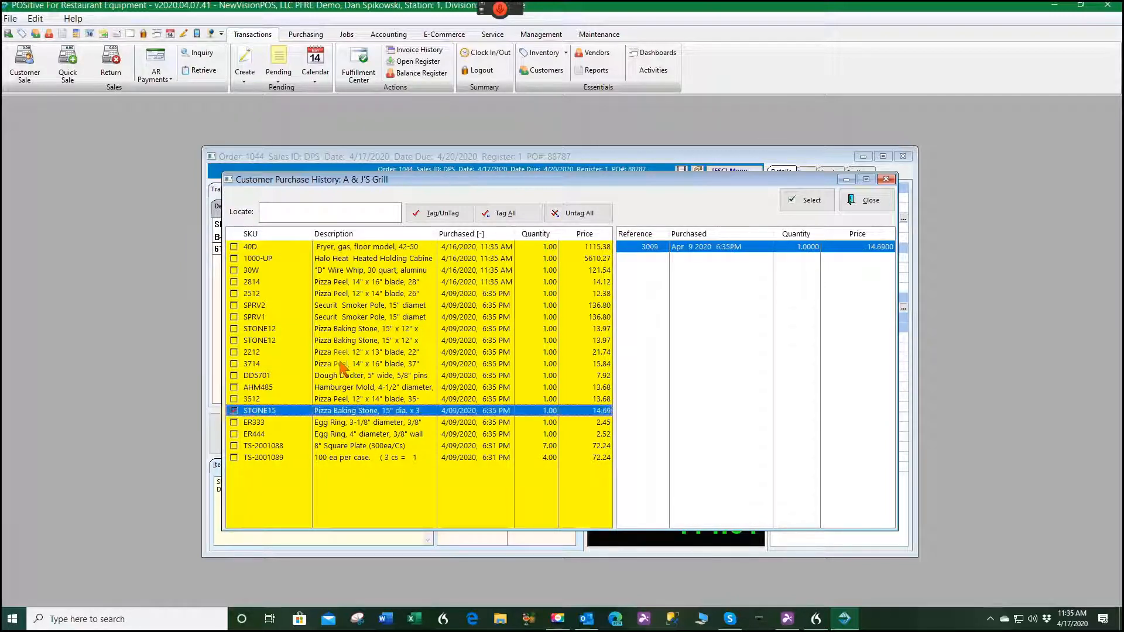
{"action": "left_click", "coordinate": [817, 200]}
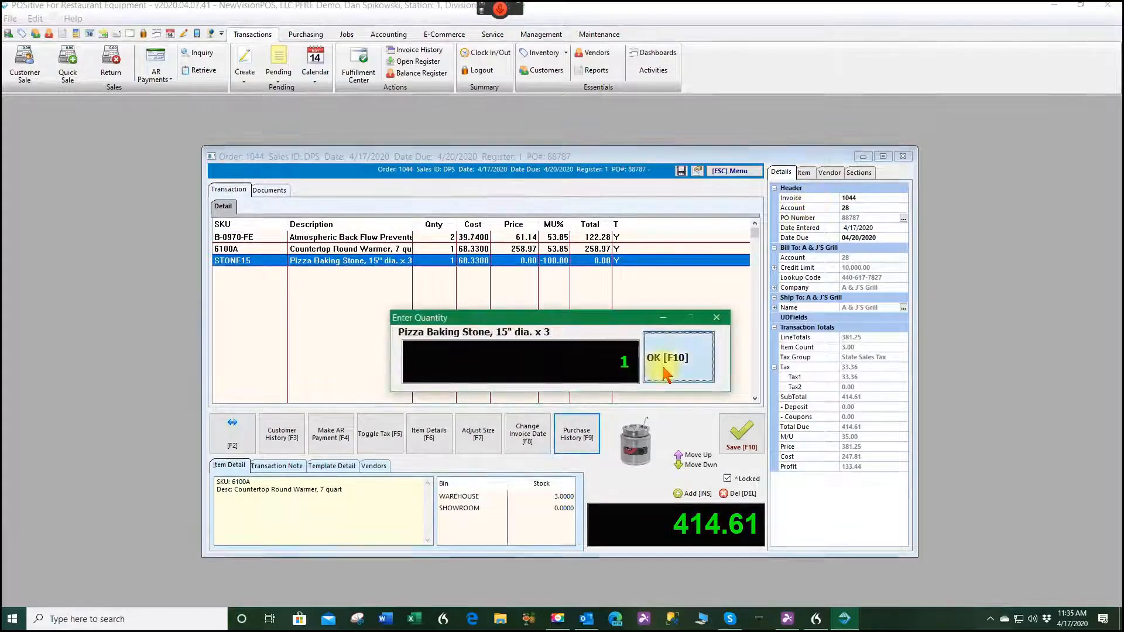
{"action": "left_click", "coordinate": [662, 363]}
{"action": "left_click", "coordinate": [662, 363]}
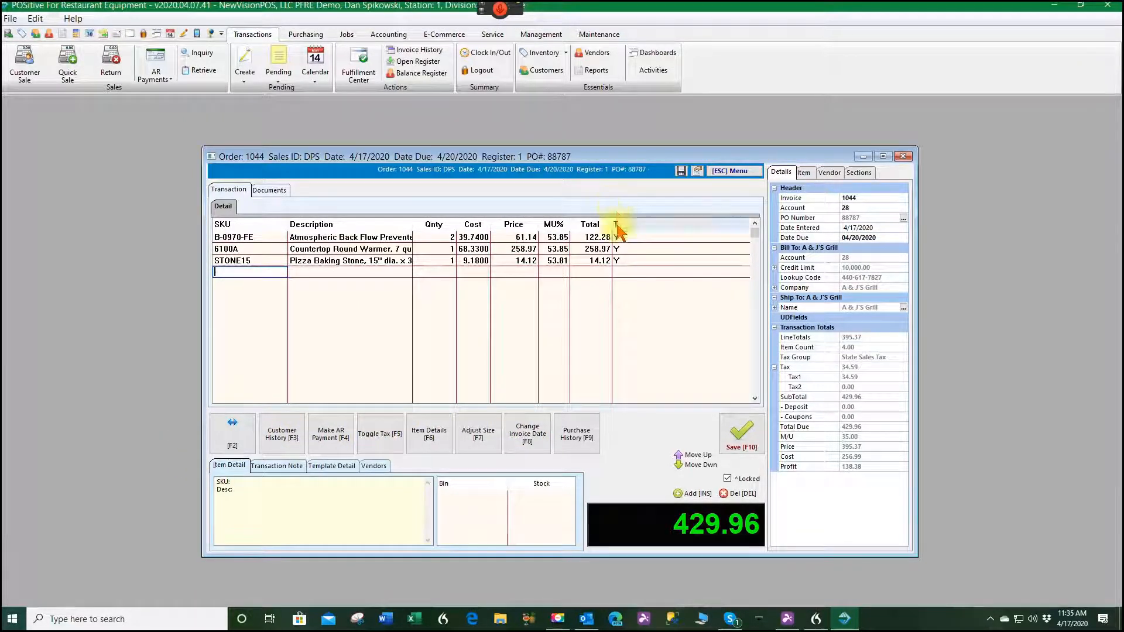
- Change the tax category of the B-0970-FE back flow preventer line to Non-Taxable
{"action": "left_click", "coordinate": [346, 240]}
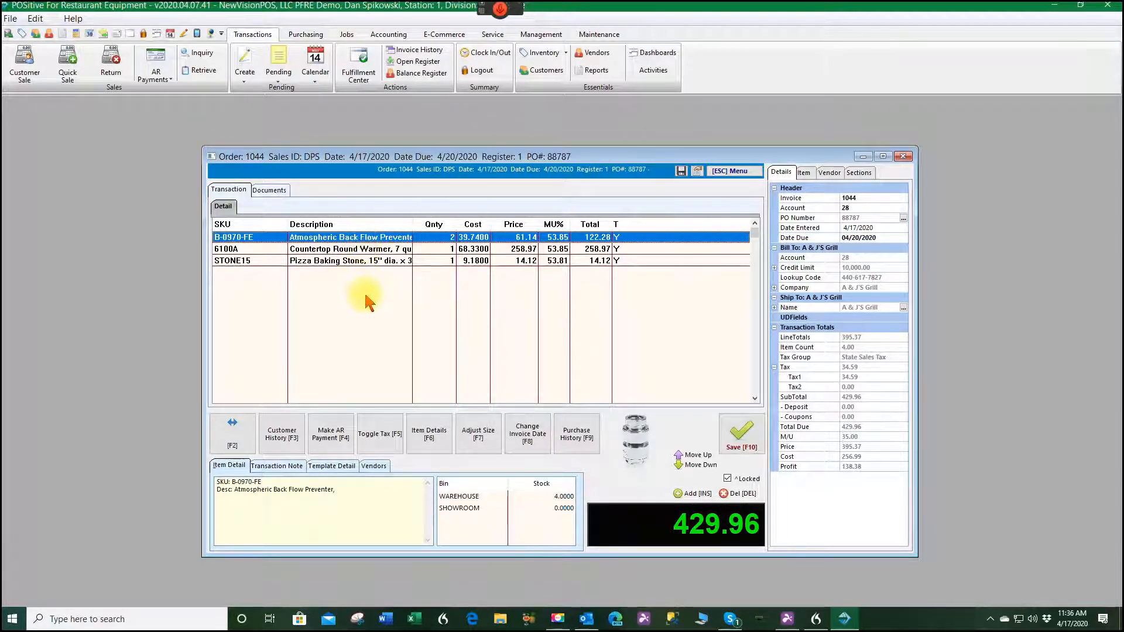
{"action": "left_click", "coordinate": [378, 438]}
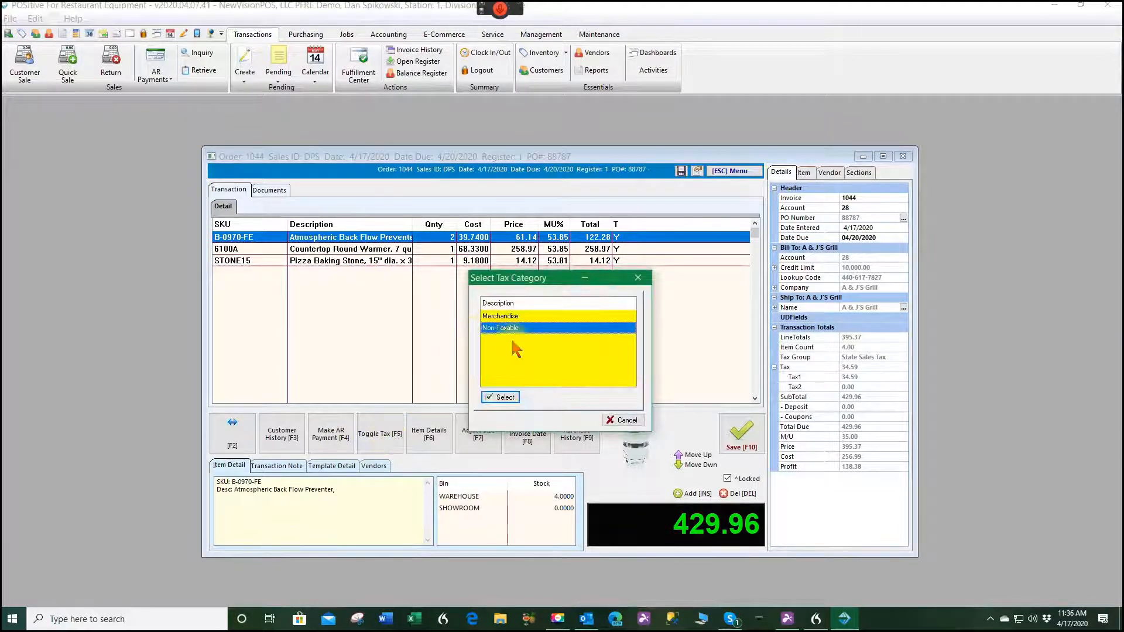
{"action": "left_click", "coordinate": [501, 398]}
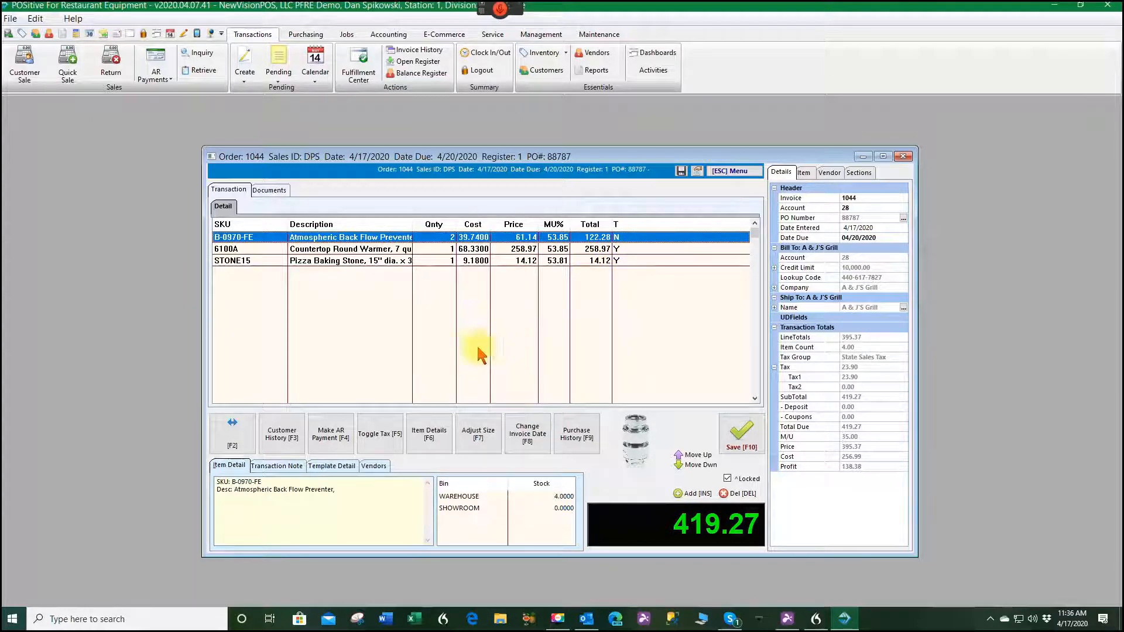
- View the order's documents and the available ways to add a document, without adding one
{"action": "left_click", "coordinate": [274, 192]}
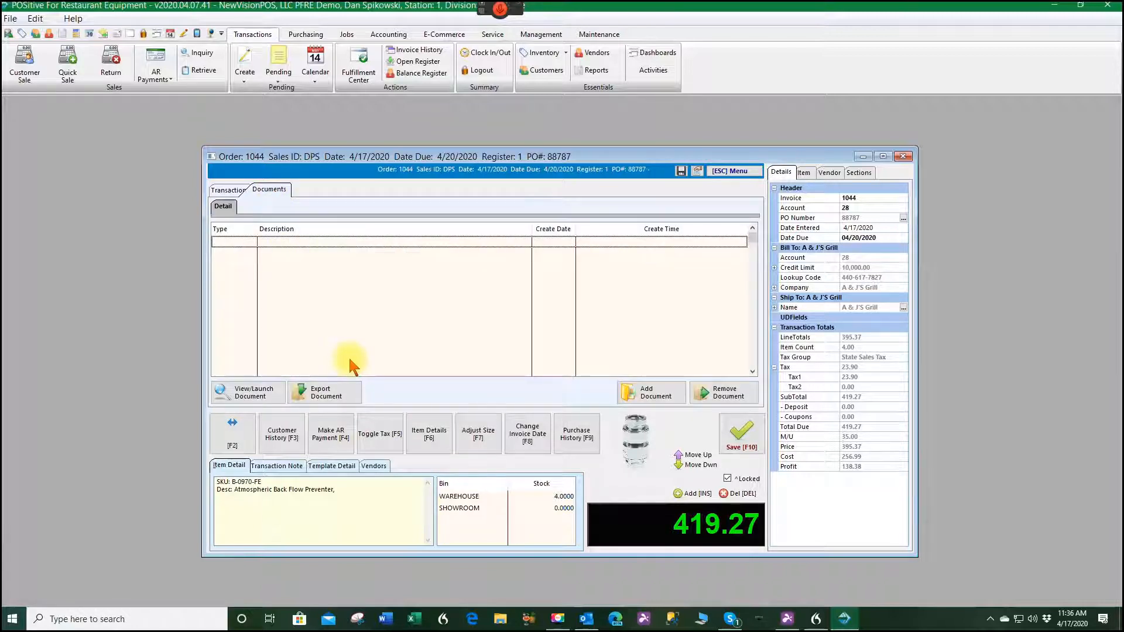
{"action": "left_click", "coordinate": [656, 395]}
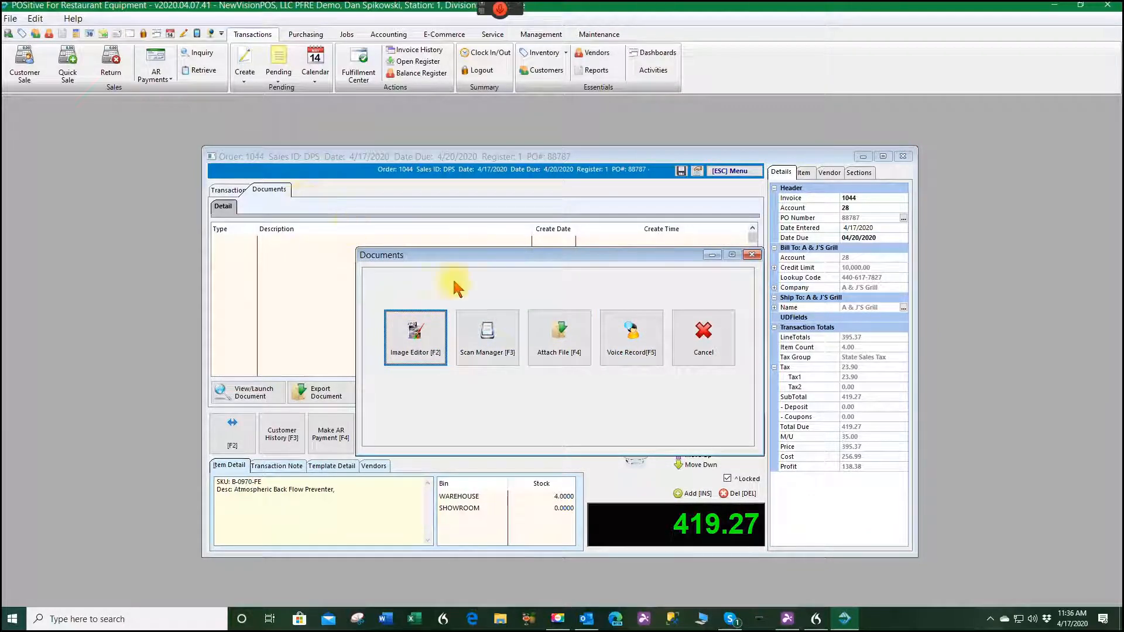
{"action": "left_click", "coordinate": [703, 333]}
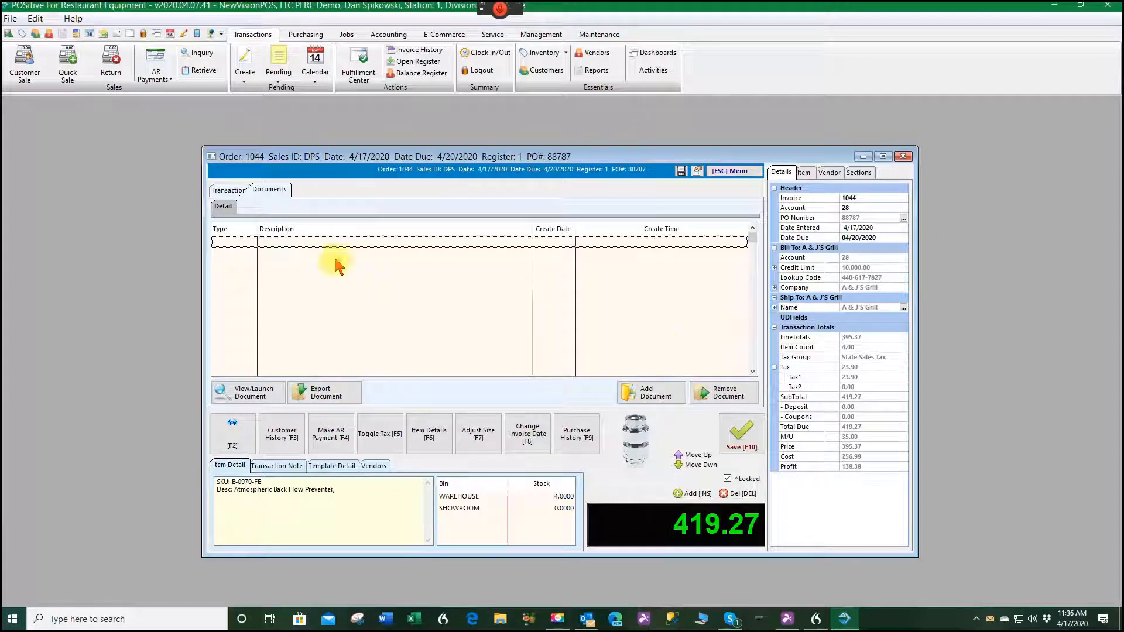
- Return to the order's transaction lines and save the order
{"action": "left_click", "coordinate": [229, 190]}
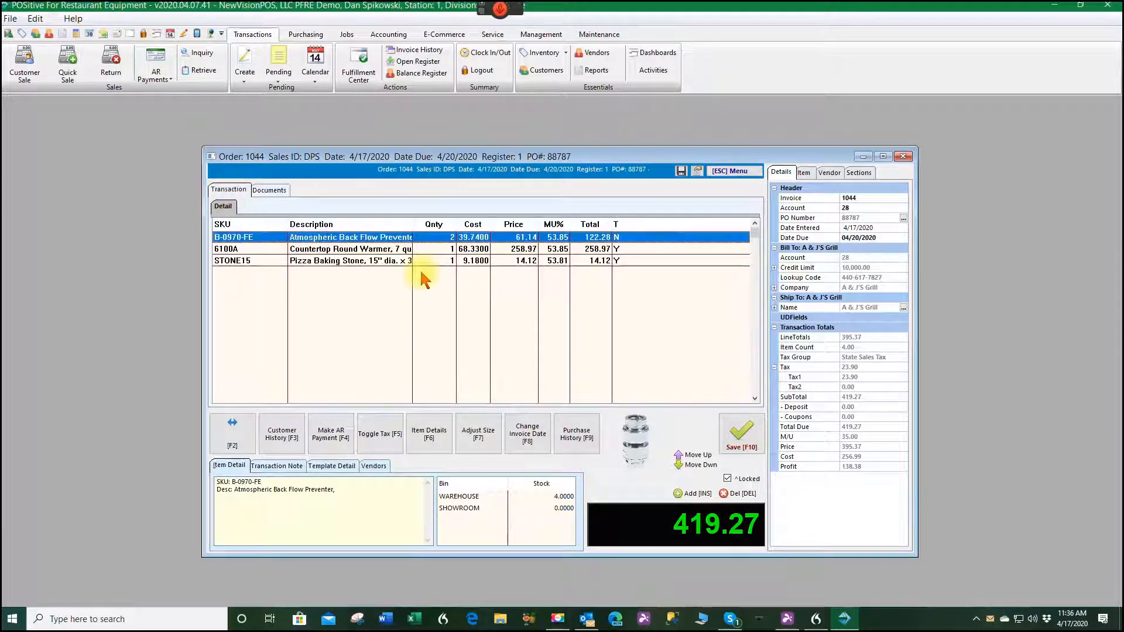
{"action": "left_click", "coordinate": [749, 444]}
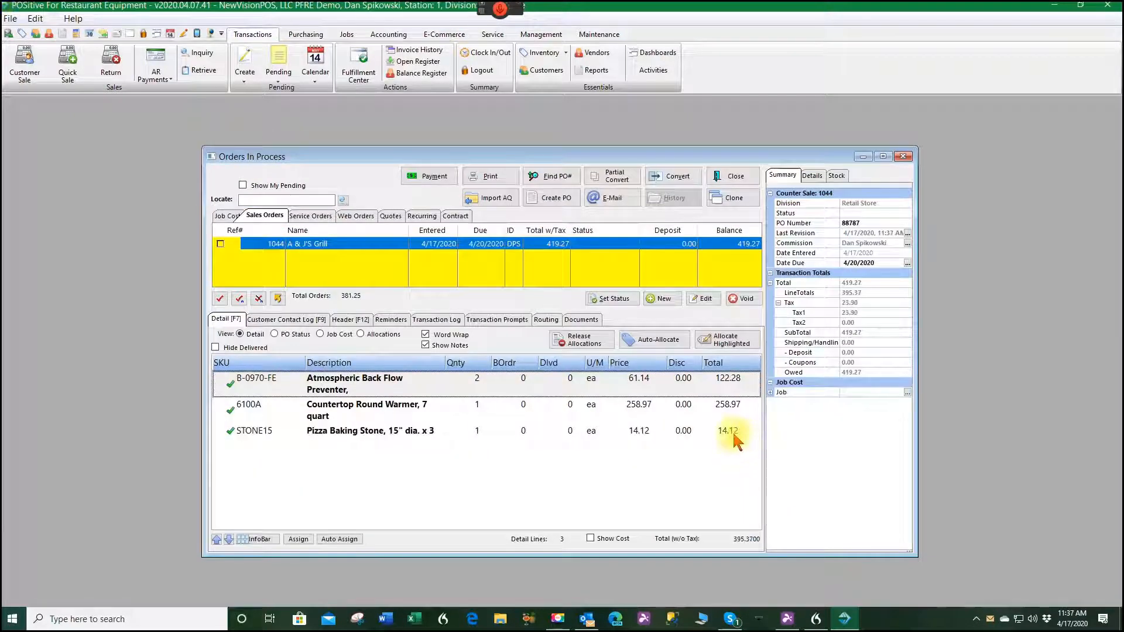